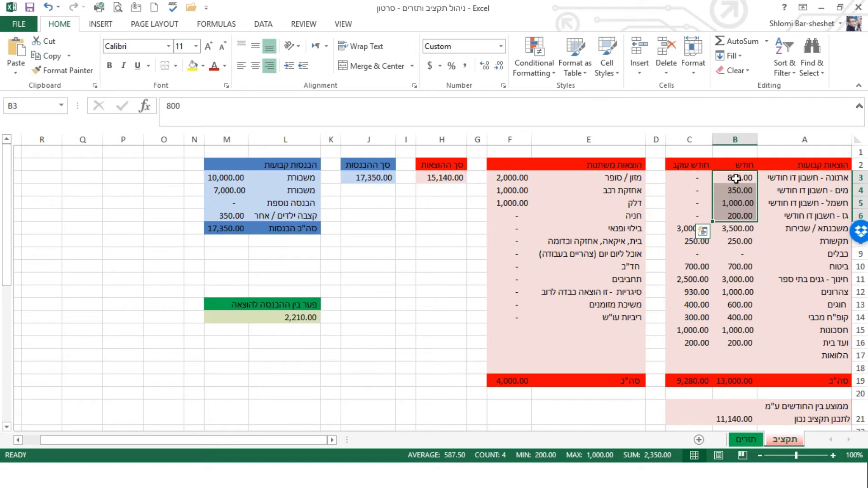
- Examine the fixed expenses in column B, the monthly total in B19 and the two-month average formula in B21
{"action": "left_click", "coordinate": [736, 177]}
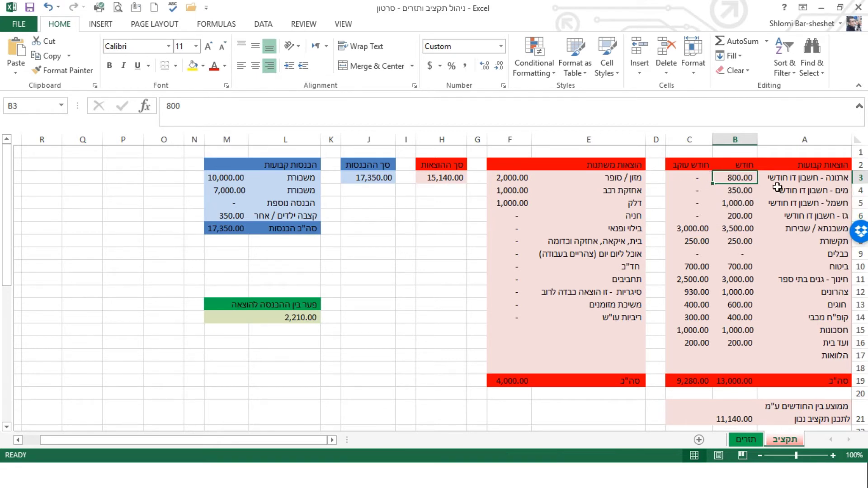
{"action": "left_click", "coordinate": [709, 177]}
{"action": "left_click", "coordinate": [746, 177]}
{"action": "left_click", "coordinate": [721, 190]}
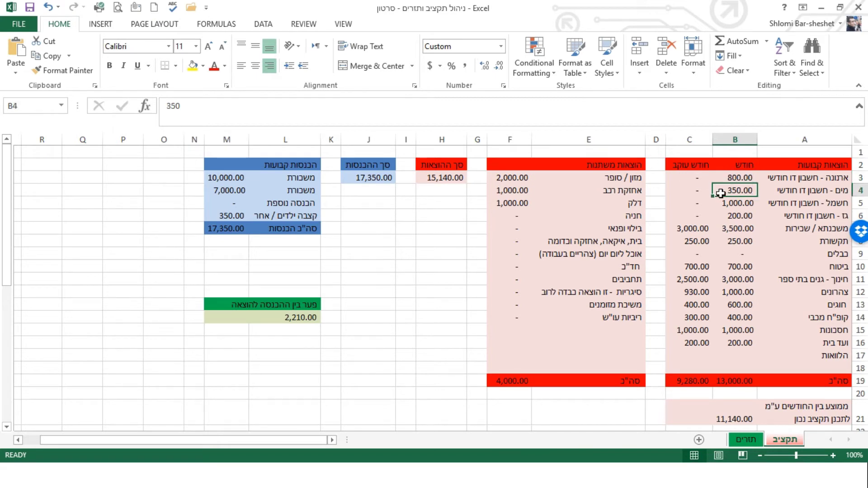
{"action": "left_click", "coordinate": [740, 229]}
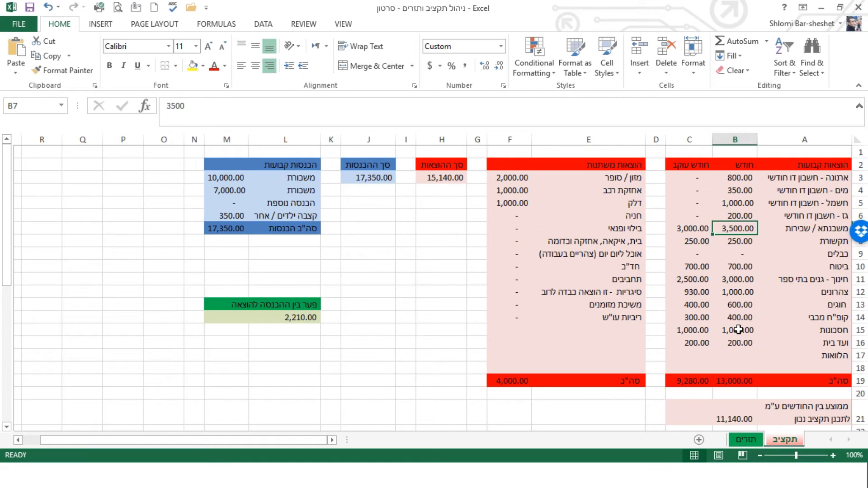
{"action": "scroll", "coordinate": [739, 330], "scroll_direction": "down", "scroll_amount": 1}
{"action": "scroll", "coordinate": [738, 330], "scroll_direction": "up", "scroll_amount": 1}
{"action": "left_click", "coordinate": [792, 165]}
{"action": "left_click", "coordinate": [773, 305]}
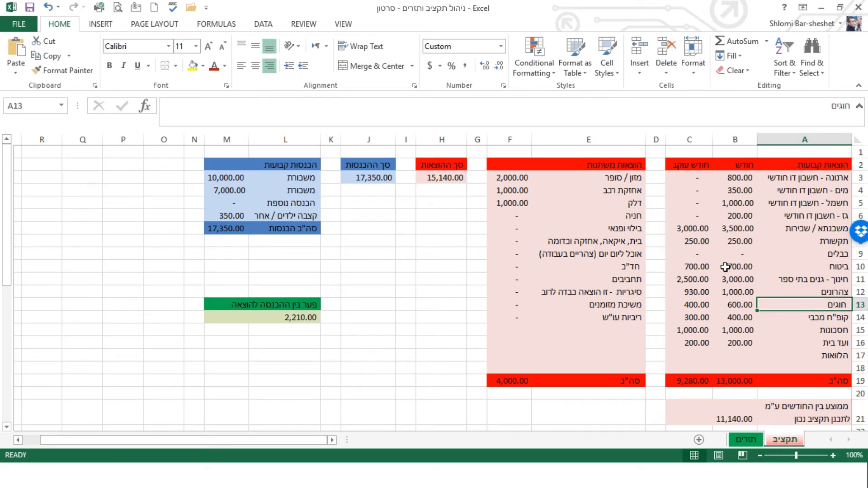
{"action": "left_click", "coordinate": [728, 381]}
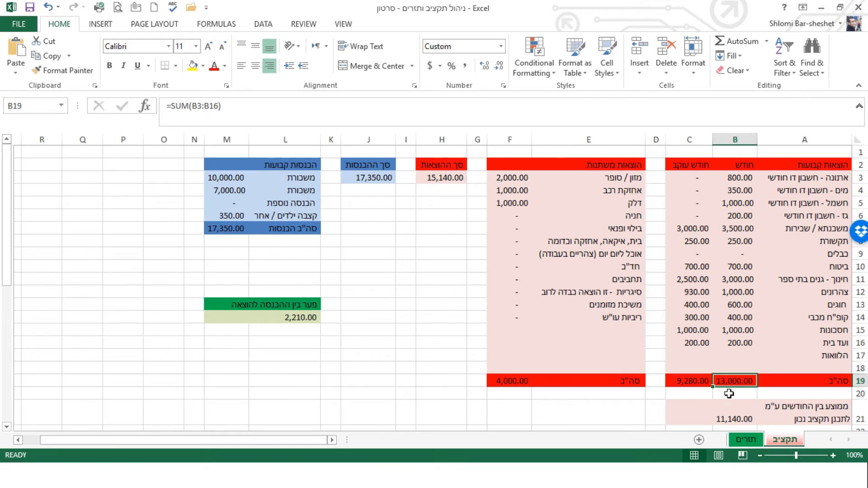
{"action": "left_click", "coordinate": [731, 412]}
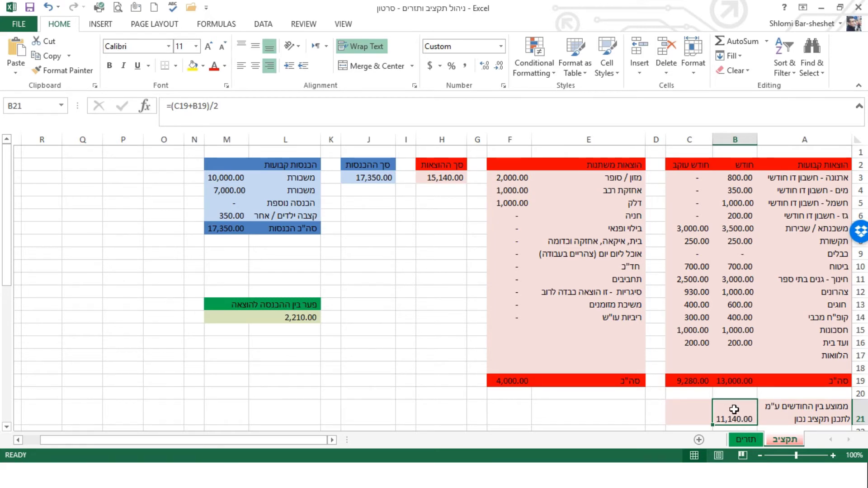
- Review the variable expense amounts for food, car maintenance and fuel in F3 to F5
{"action": "left_click", "coordinate": [583, 168]}
{"action": "left_click", "coordinate": [510, 174]}
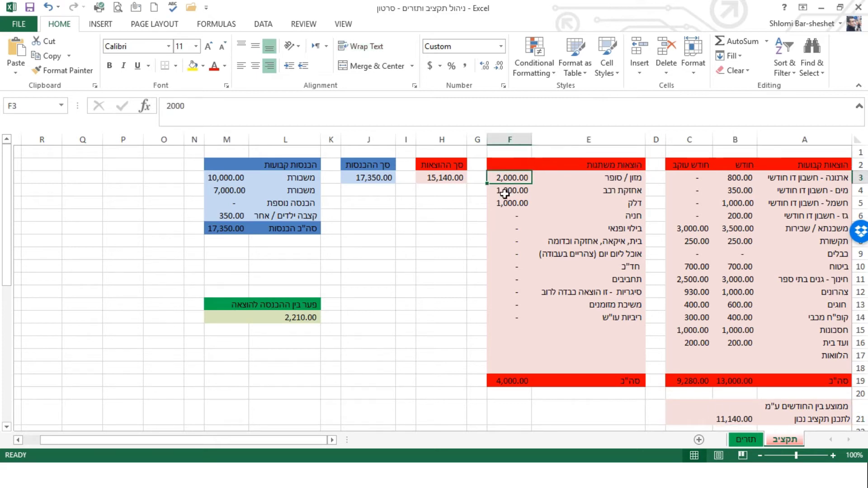
{"action": "left_click", "coordinate": [507, 191]}
{"action": "left_click", "coordinate": [506, 202]}
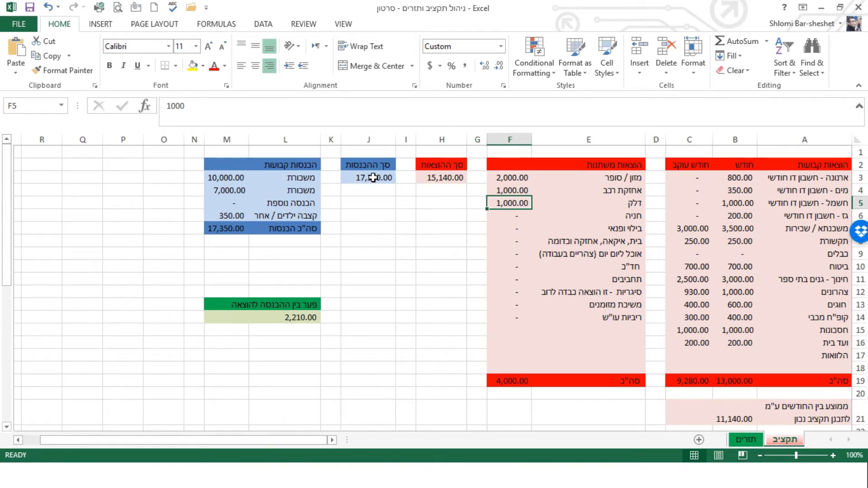
- Examine the fixed income entries in columns L and M, and the formulas for total income, total expenses and their gap
{"action": "left_click", "coordinate": [233, 176]}
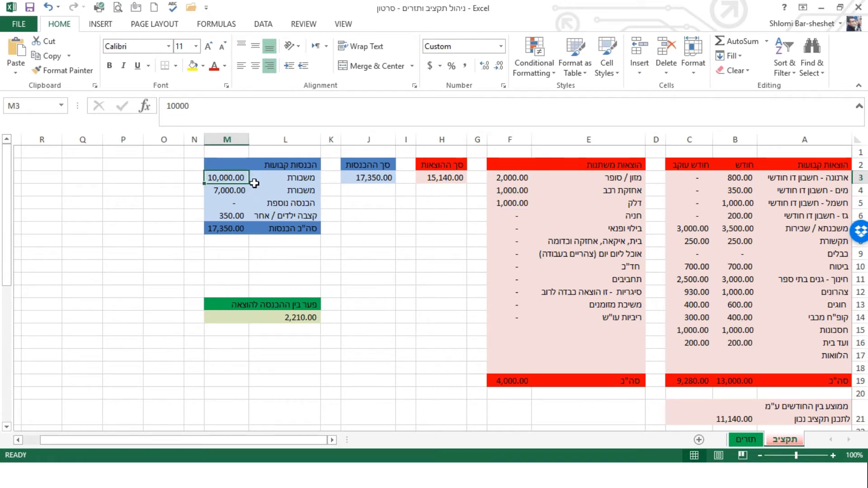
{"action": "left_click", "coordinate": [242, 189]}
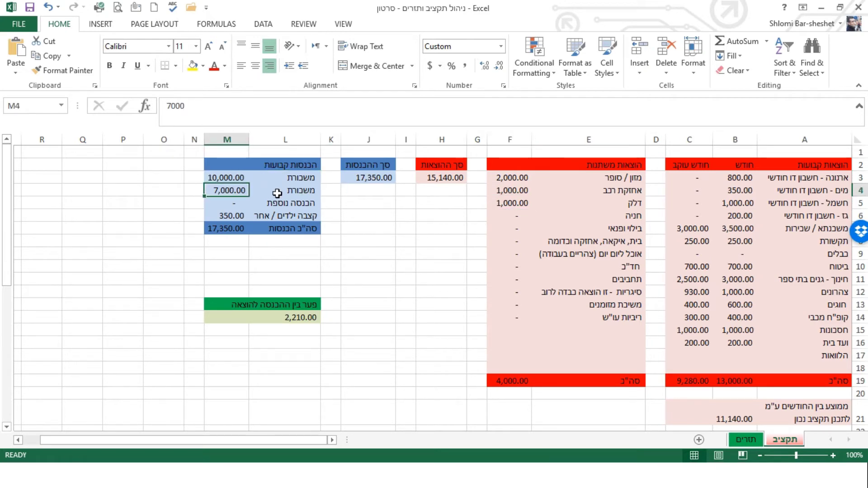
{"action": "left_click", "coordinate": [282, 215]}
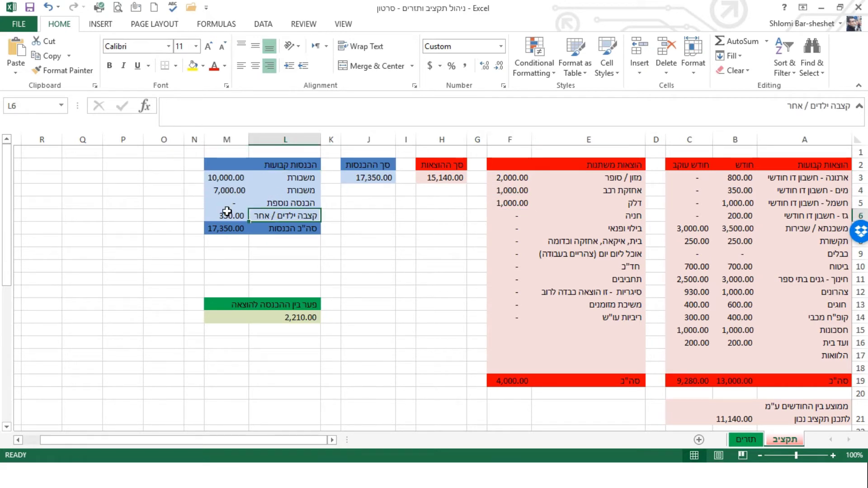
{"action": "left_click", "coordinate": [276, 206]}
{"action": "left_click", "coordinate": [241, 202]}
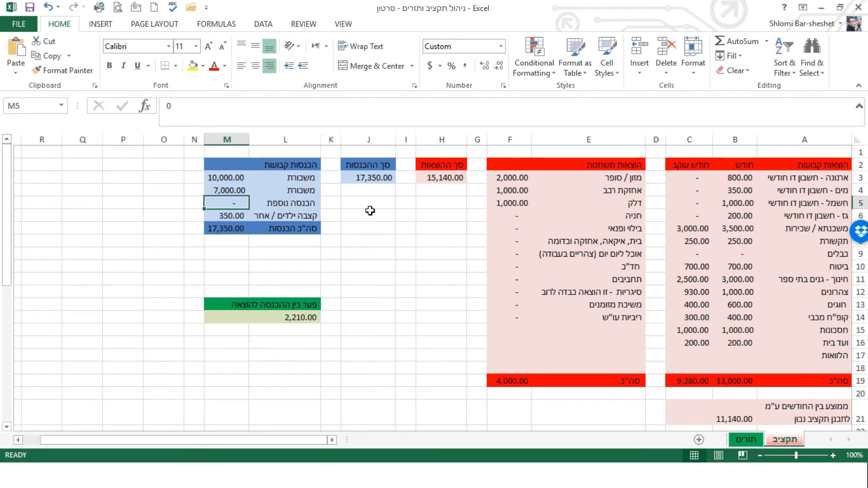
{"action": "left_click", "coordinate": [374, 177]}
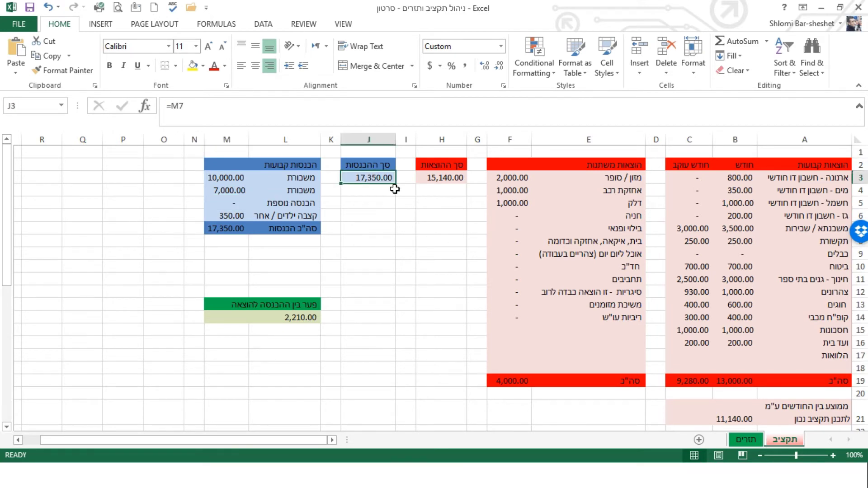
{"action": "left_click", "coordinate": [443, 179]}
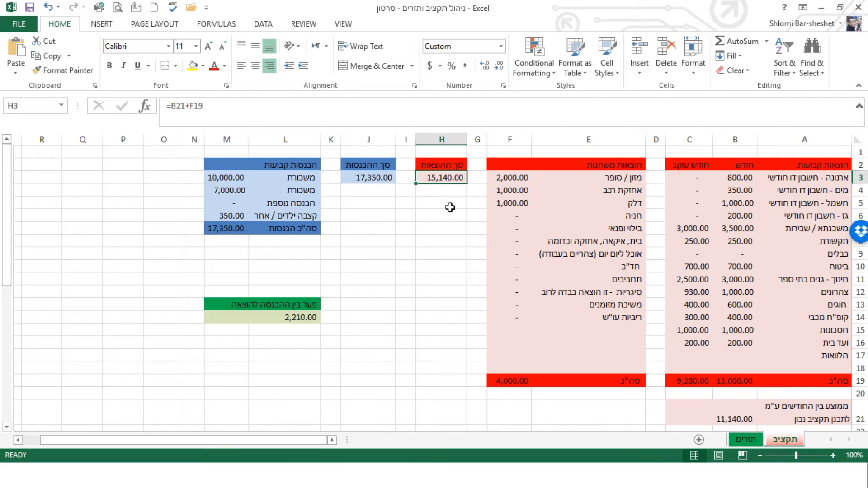
{"action": "left_click", "coordinate": [316, 319]}
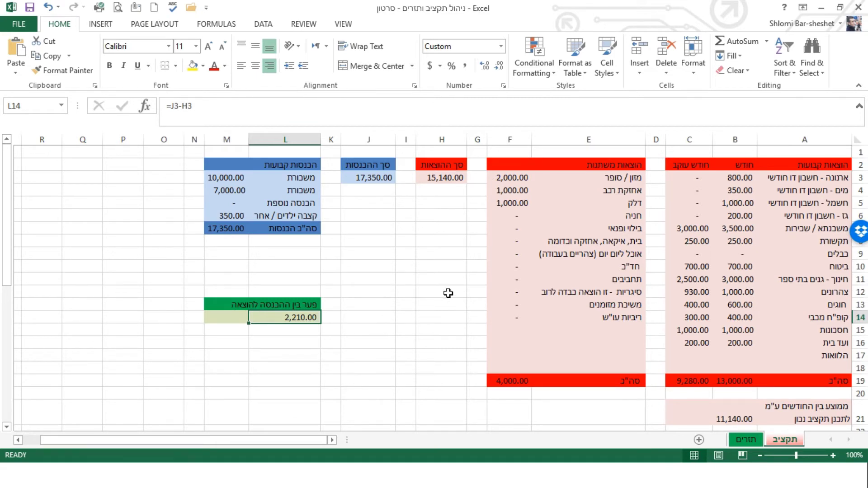
- Compare the unfilled variable expenses in F6:F14 with the filled food, car and fuel amounts in F3:F5
{"action": "left_click_drag", "start_coordinate": [509, 209], "coordinate": [508, 320]}
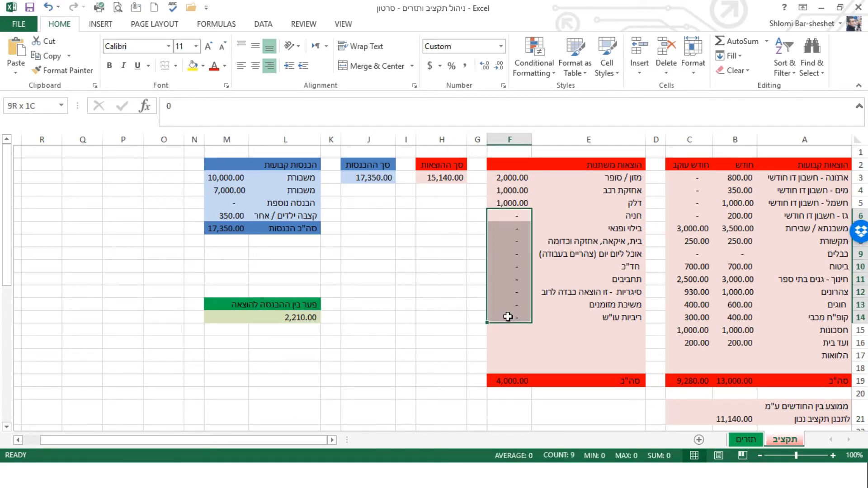
{"action": "left_click", "coordinate": [448, 288]}
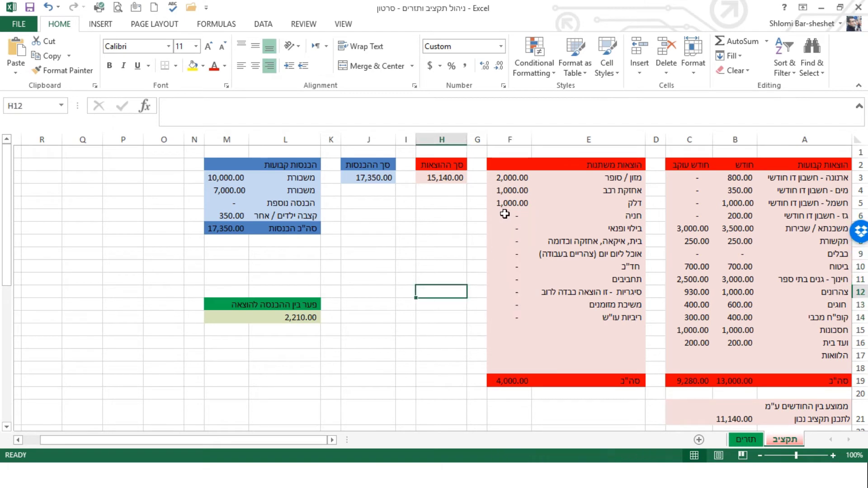
{"action": "left_click_drag", "start_coordinate": [506, 214], "coordinate": [508, 310]}
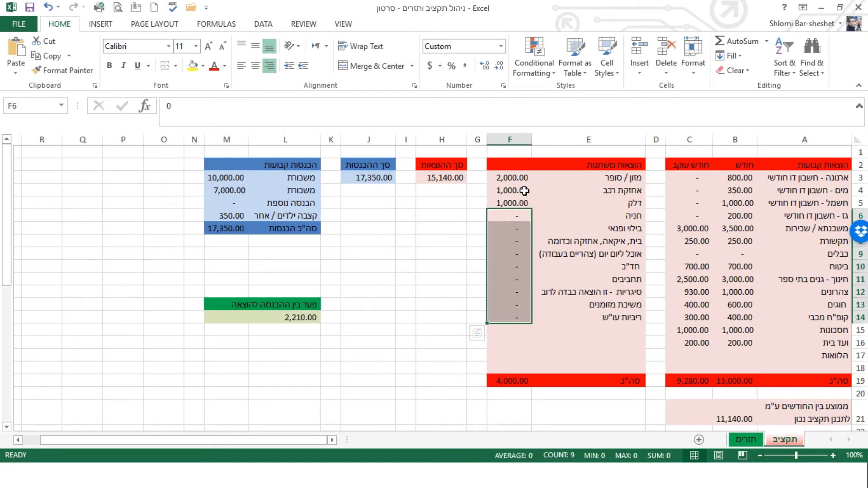
{"action": "left_click", "coordinate": [518, 177]}
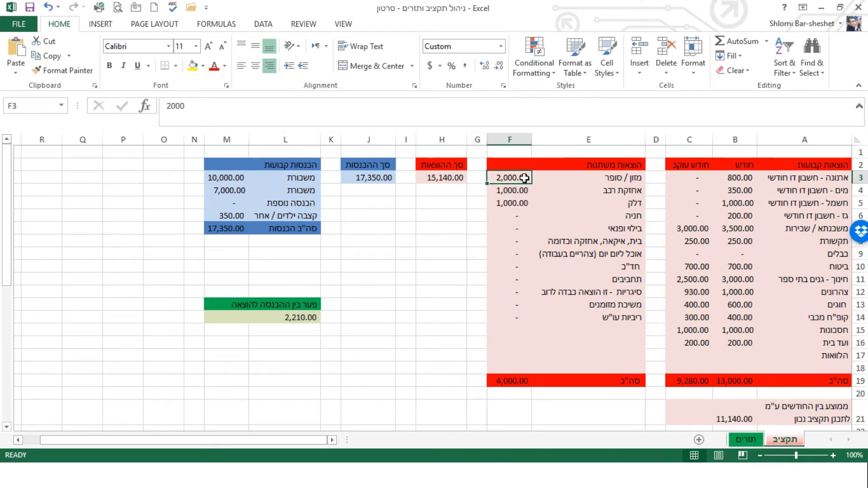
{"action": "left_click", "coordinate": [523, 192]}
{"action": "left_click", "coordinate": [523, 204]}
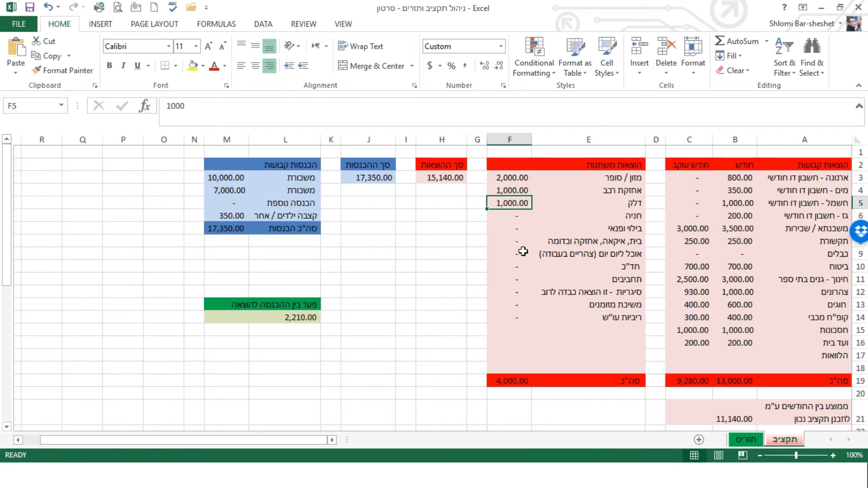
{"action": "left_click_drag", "start_coordinate": [523, 175], "coordinate": [522, 197]}
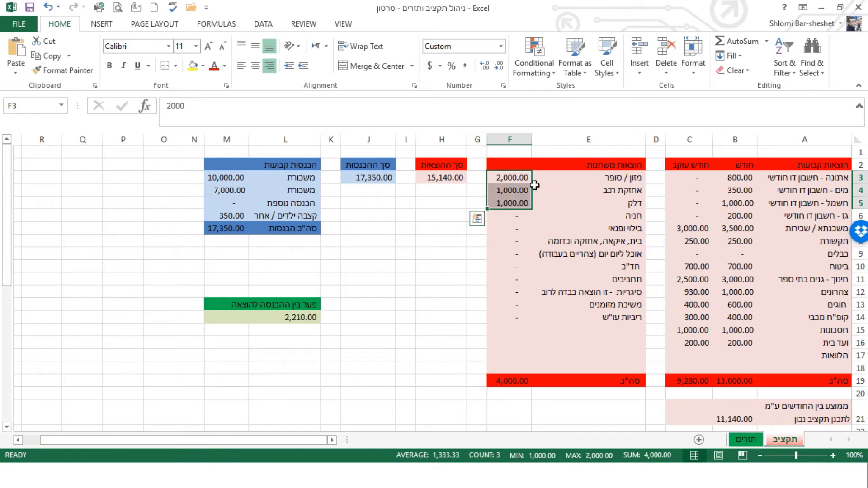
{"action": "left_click", "coordinate": [514, 203]}
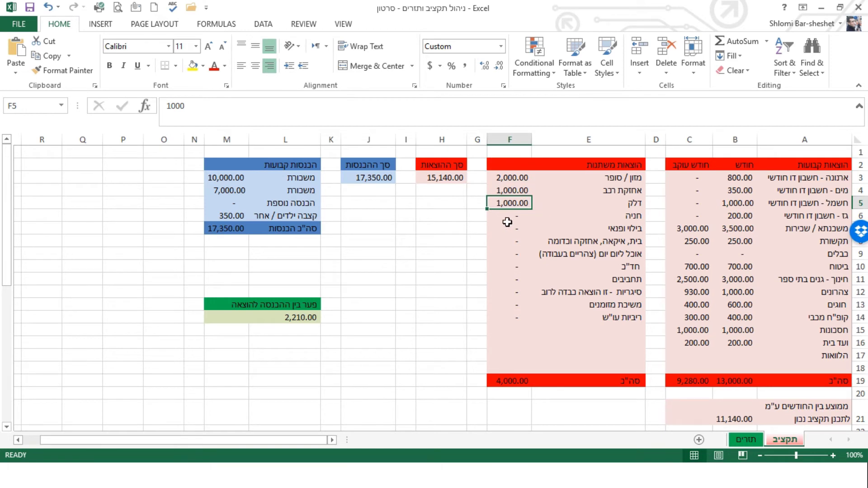
- Check the income-expense gap in L14 against the unfilled variable expenses, including the cigarettes item in E12
{"action": "left_click", "coordinate": [305, 317]}
{"action": "left_click_drag", "start_coordinate": [503, 216], "coordinate": [502, 319]}
{"action": "left_click", "coordinate": [430, 281]}
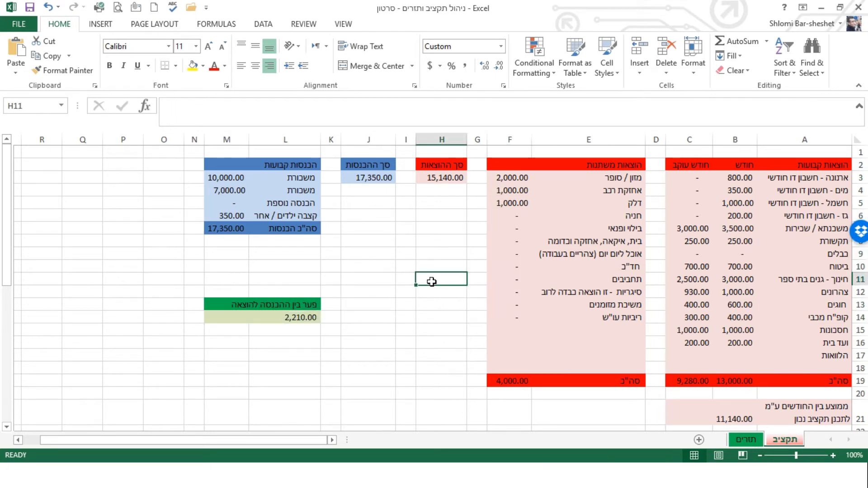
{"action": "left_click", "coordinate": [560, 291]}
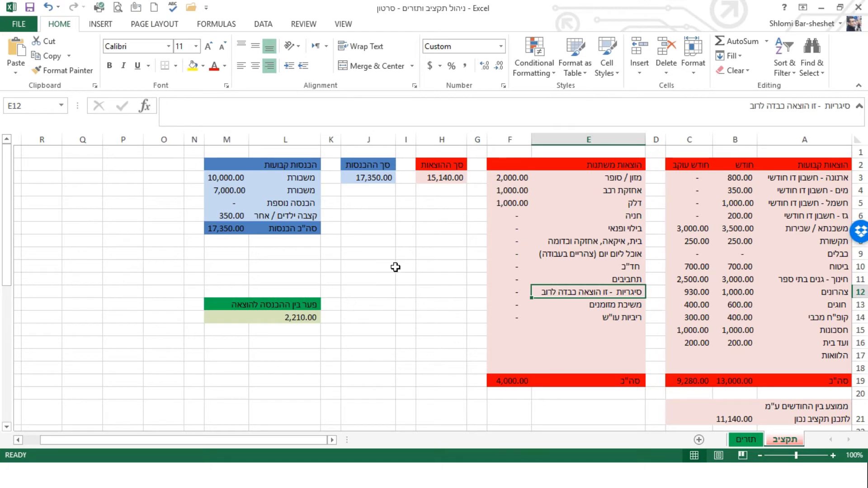
{"action": "left_click", "coordinate": [299, 316]}
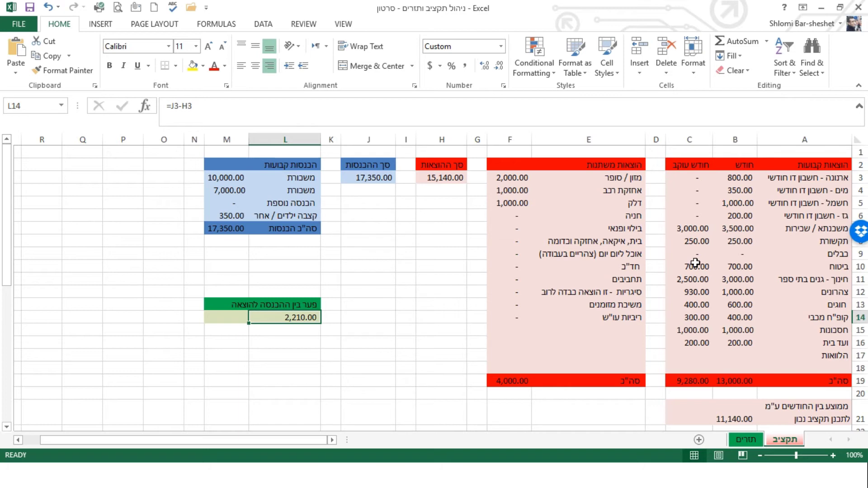
- Review the following month's fixed expenses in column C, comparing the savings amount in C15 with B15
{"action": "left_click", "coordinate": [708, 340]}
{"action": "left_click", "coordinate": [706, 333]}
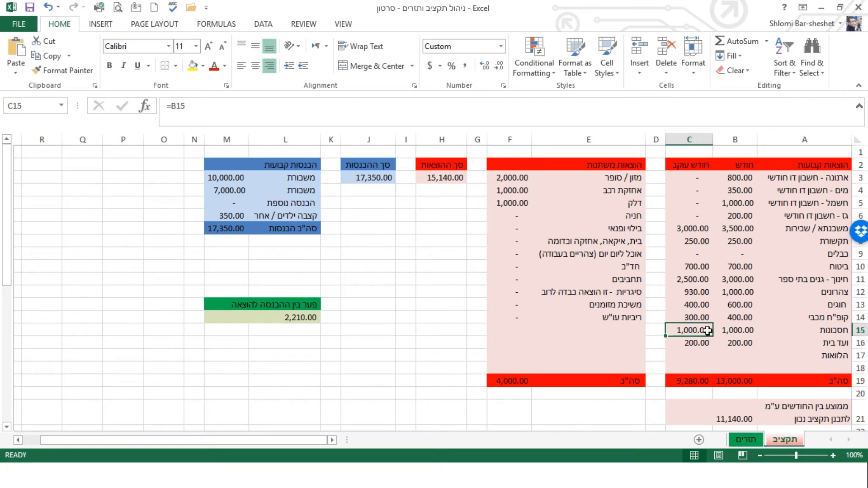
{"action": "left_click", "coordinate": [739, 331]}
{"action": "left_click", "coordinate": [694, 331]}
{"action": "left_click", "coordinate": [425, 340]}
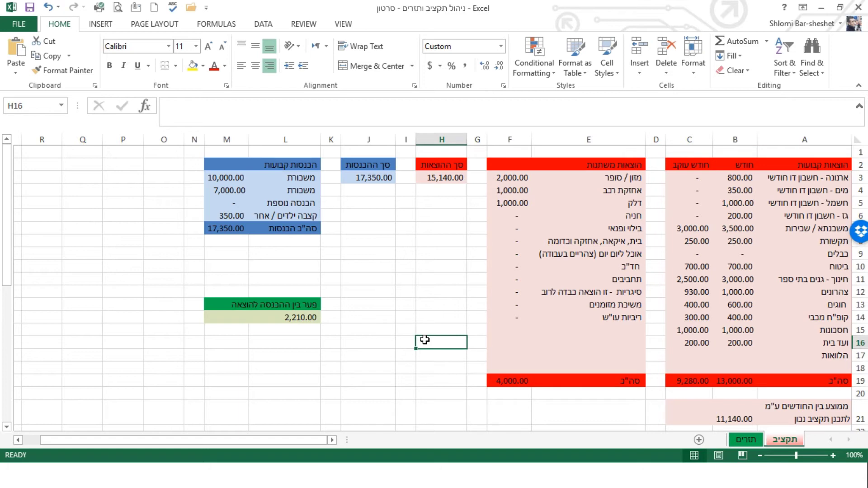
{"action": "left_click", "coordinate": [708, 293]}
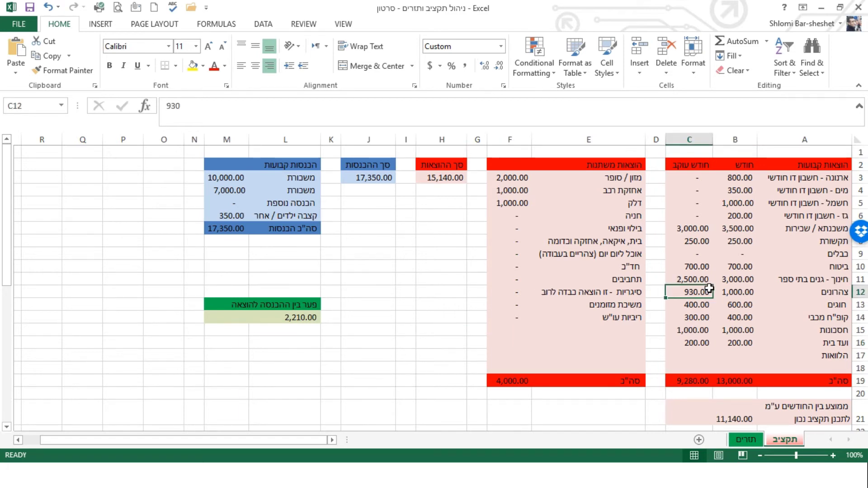
{"action": "left_click", "coordinate": [737, 317]}
{"action": "left_click", "coordinate": [694, 330]}
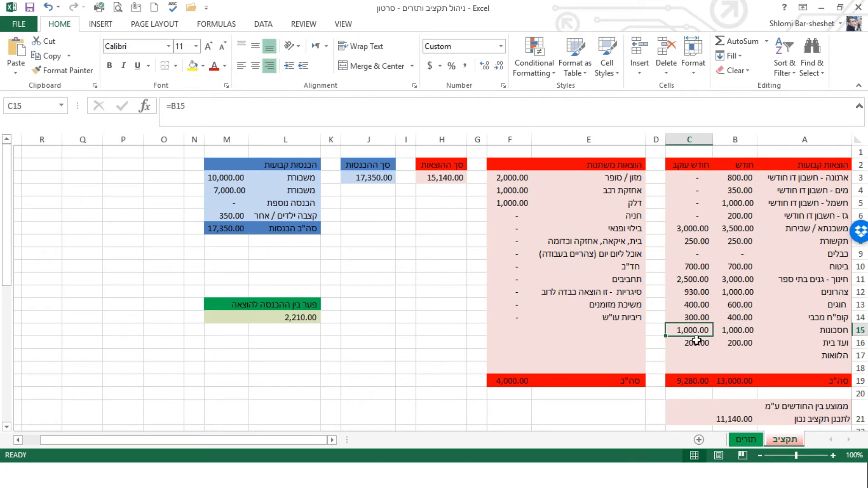
{"action": "left_click", "coordinate": [691, 340]}
- Examine the unfilled variable expense items one by one, from leisure and home purchases to cash withdrawals and overdraft interest
{"action": "left_click", "coordinate": [520, 228]}
{"action": "left_click", "coordinate": [514, 255]}
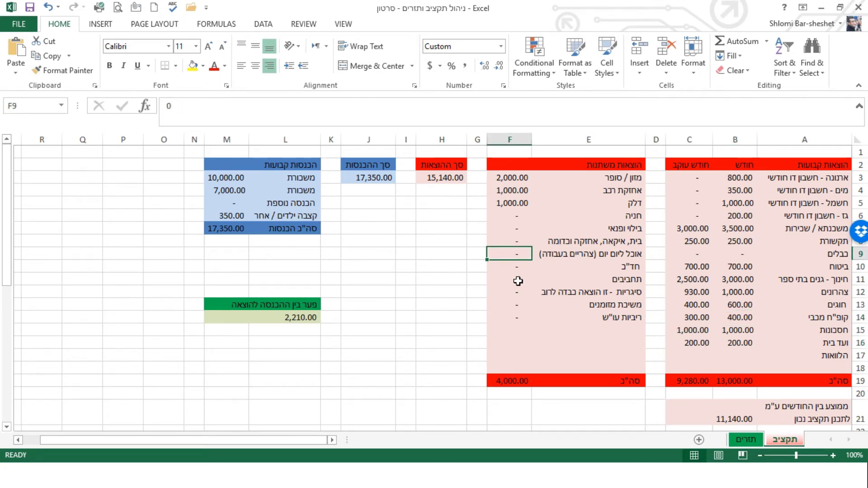
{"action": "left_click", "coordinate": [552, 292]}
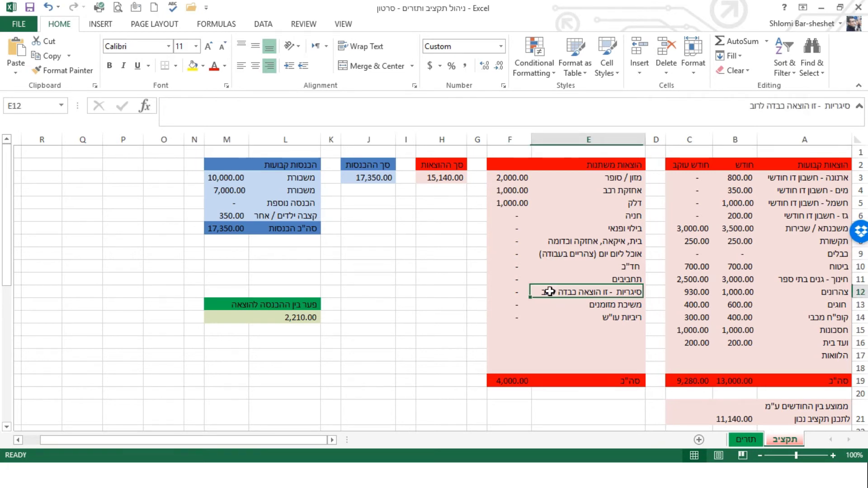
{"action": "left_click", "coordinate": [519, 301]}
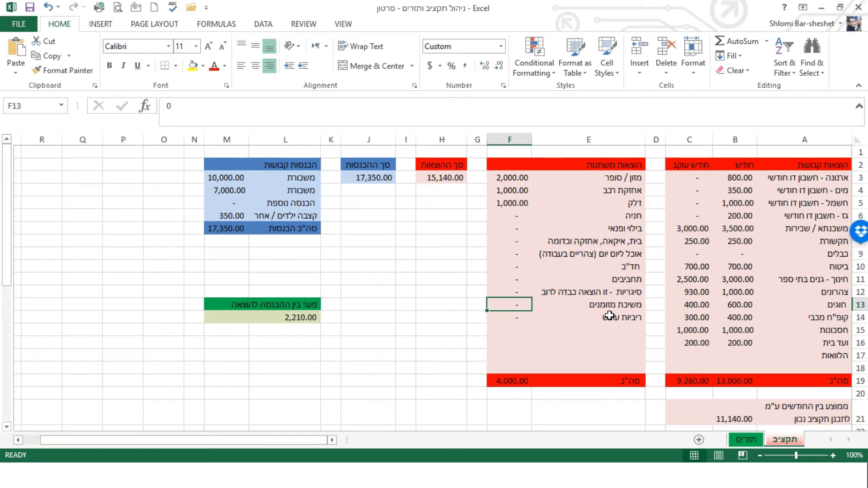
{"action": "left_click", "coordinate": [588, 312]}
{"action": "left_click", "coordinate": [509, 313]}
{"action": "left_click", "coordinate": [513, 300]}
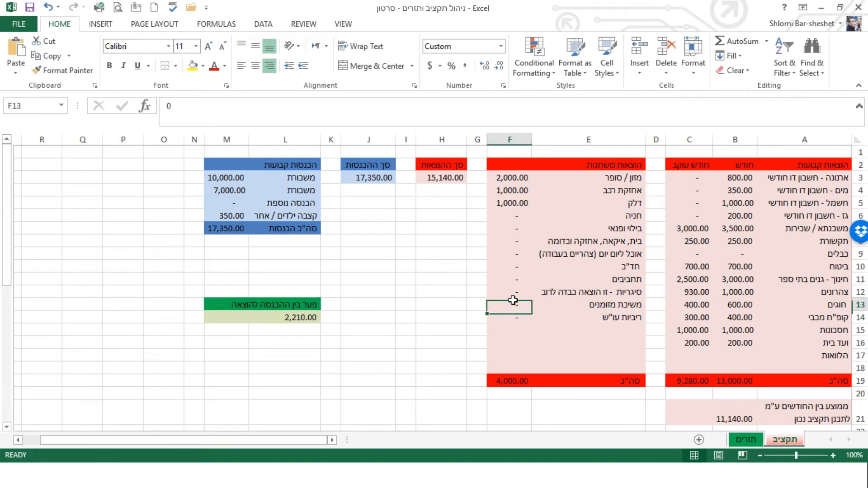
{"action": "left_click", "coordinate": [508, 292]}
{"action": "left_click", "coordinate": [503, 277]}
{"action": "left_click", "coordinate": [502, 266]}
{"action": "left_click", "coordinate": [501, 254]}
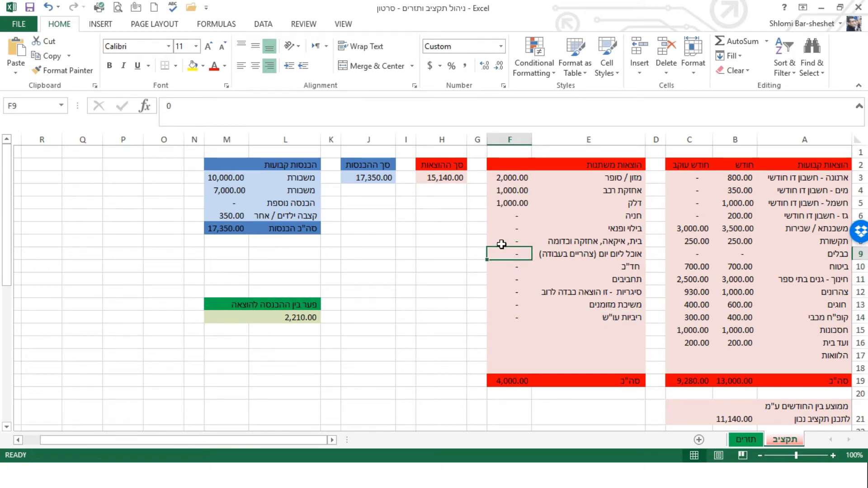
{"action": "left_click", "coordinate": [500, 241]}
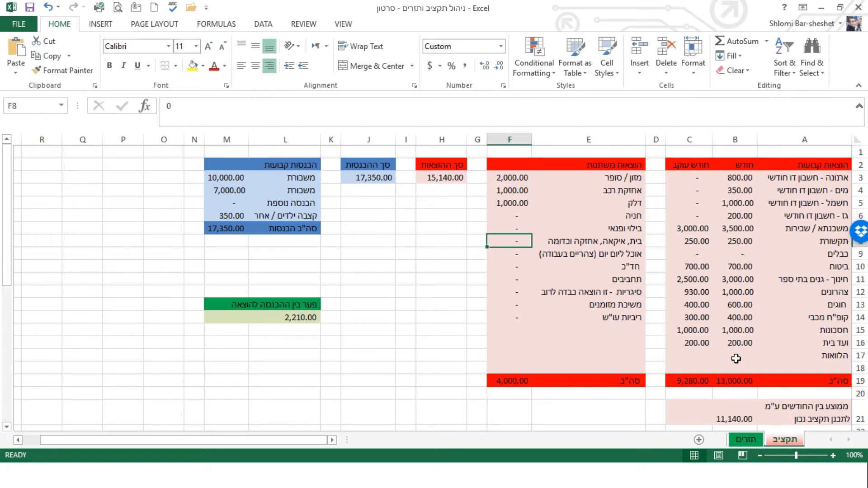
- Review the first month's fixed expenses in B3:B17, and compare them with the following month's amounts in C7:C16
{"action": "left_click", "coordinate": [719, 266]}
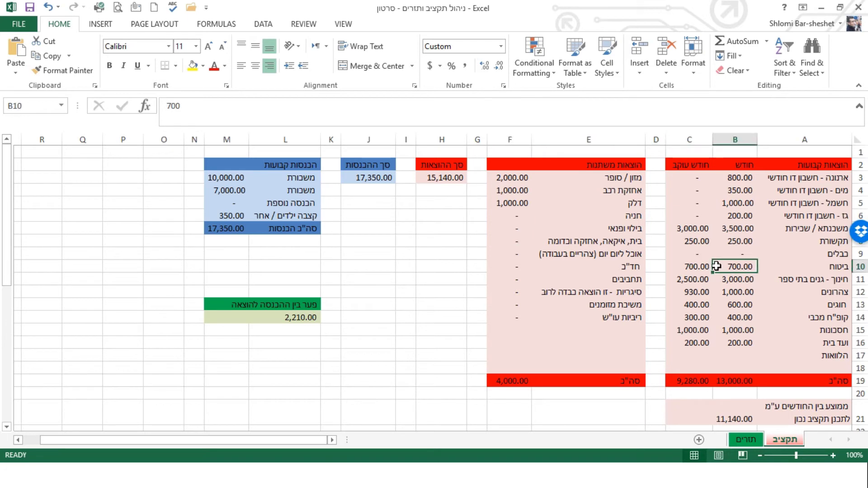
{"action": "left_click", "coordinate": [729, 174]}
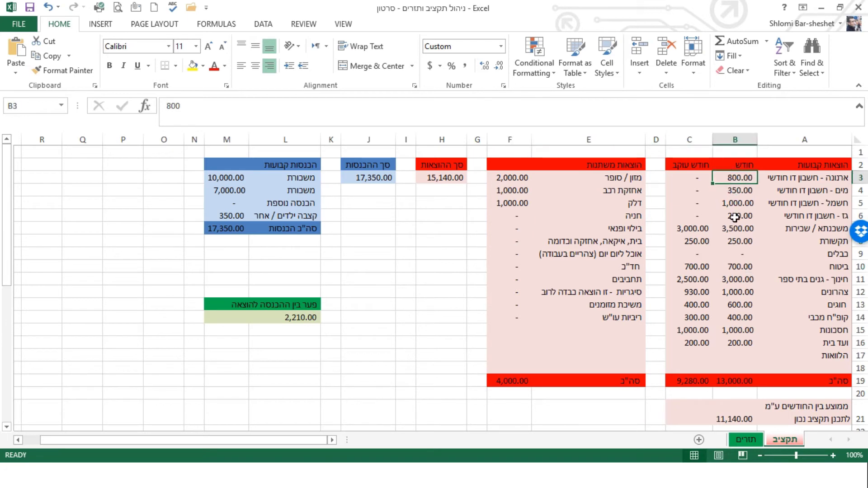
{"action": "left_click", "coordinate": [719, 307]}
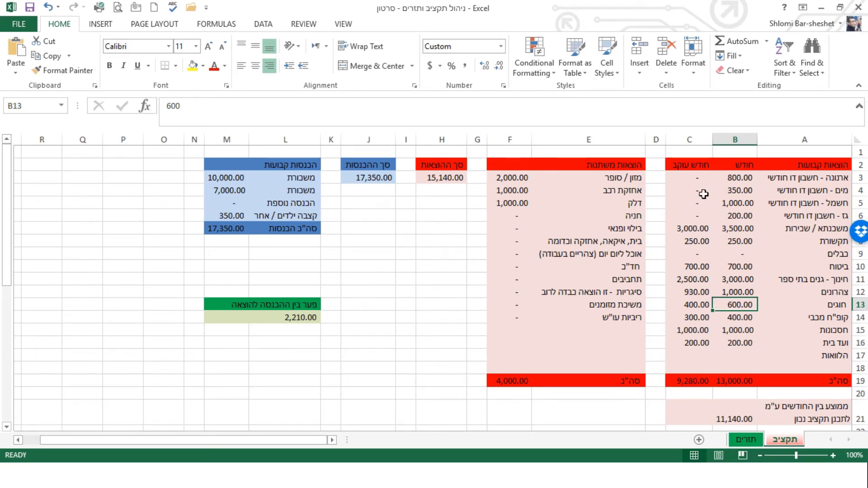
{"action": "left_click_drag", "start_coordinate": [725, 177], "coordinate": [736, 356]}
{"action": "left_click_drag", "start_coordinate": [690, 228], "coordinate": [684, 343]}
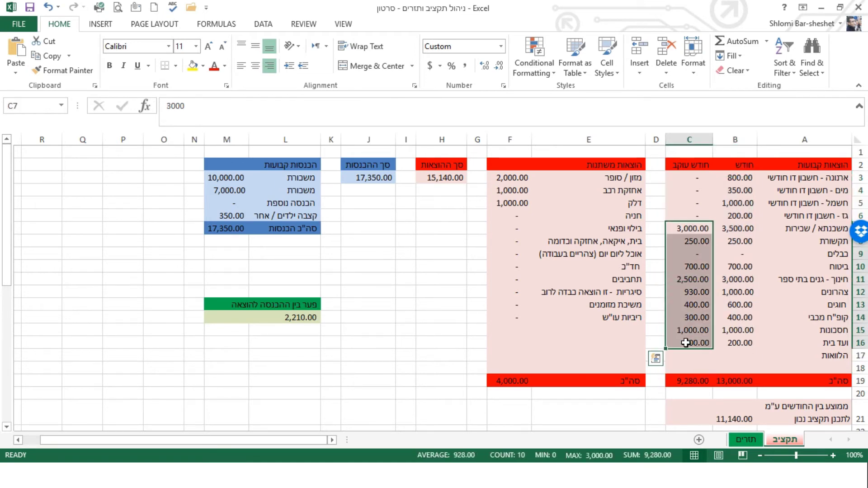
- Switch to the cash-flow sheet (תזרים) and review the fixed income and expense amounts in column B
{"action": "left_click", "coordinate": [747, 437]}
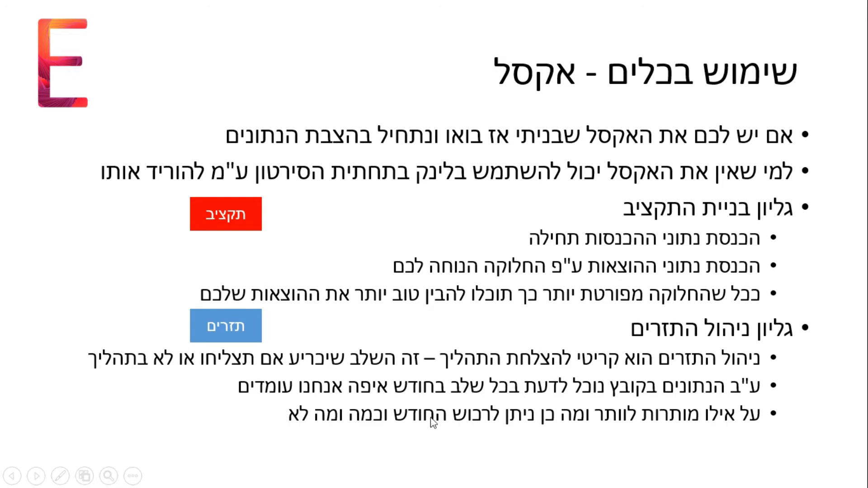
{"action": "key", "text": "alt+Tab"}
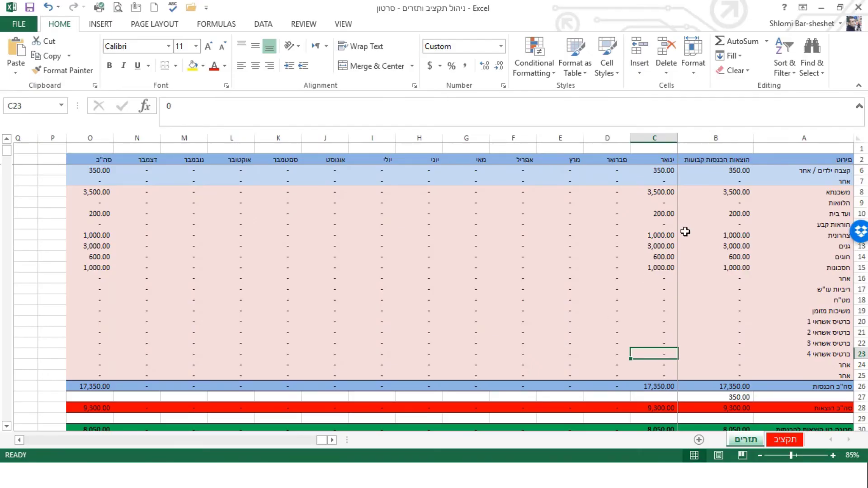
{"action": "left_click", "coordinate": [701, 163]}
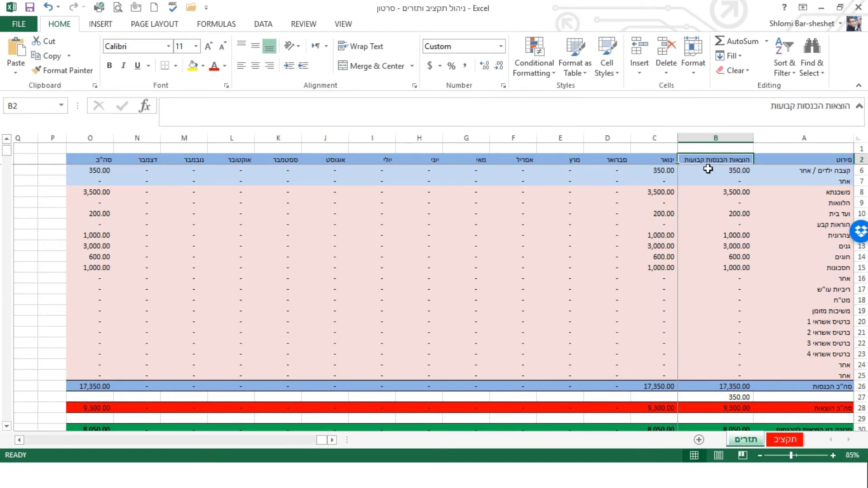
{"action": "left_click_drag", "start_coordinate": [709, 173], "coordinate": [728, 280]}
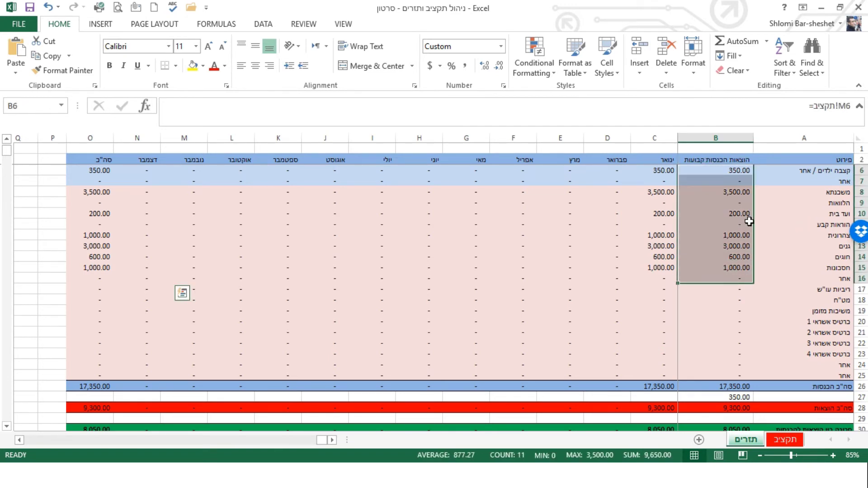
{"action": "scroll", "coordinate": [719, 235], "scroll_direction": "up", "scroll_amount": 1}
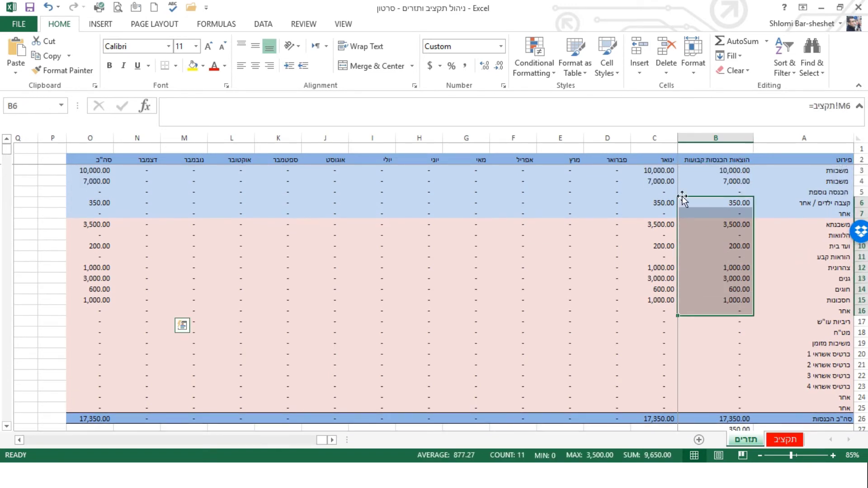
- Examine the unfilled cash-flow rows for cash withdrawals, credit cards 1 to 4, foreign currency, overdraft interest and other expenses
{"action": "left_click", "coordinate": [711, 344]}
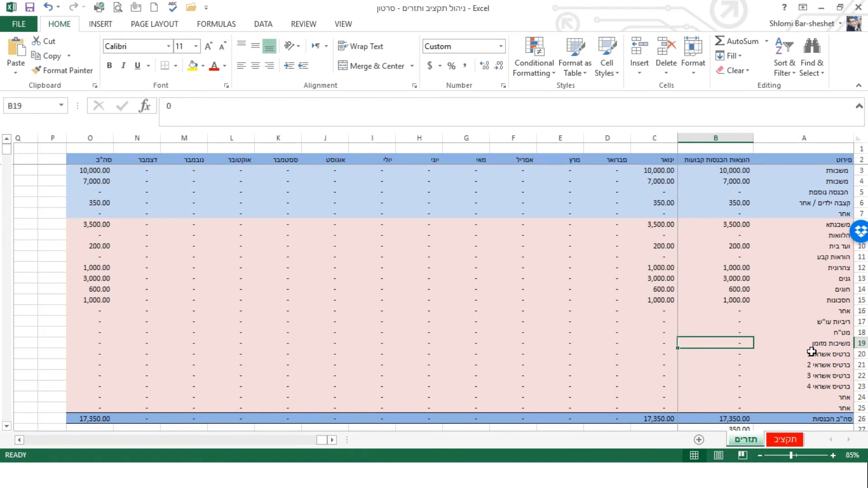
{"action": "left_click_drag", "start_coordinate": [651, 351], "coordinate": [653, 386]}
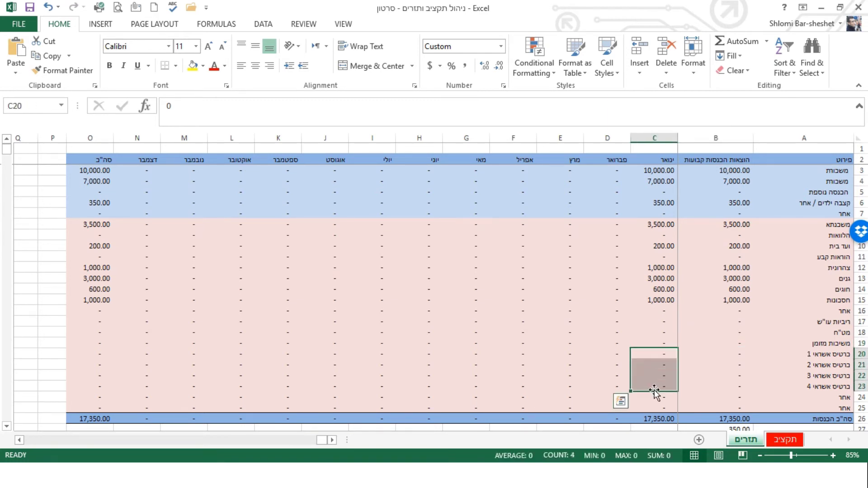
{"action": "left_click", "coordinate": [658, 344]}
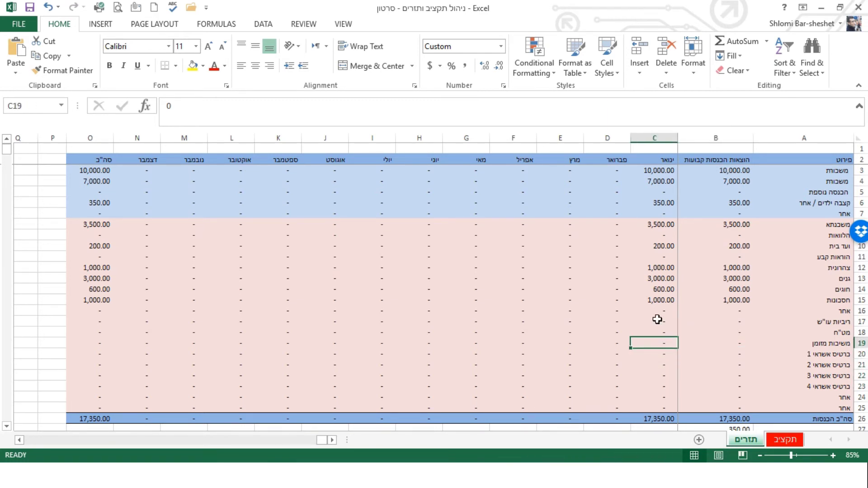
{"action": "left_click", "coordinate": [654, 322]}
{"action": "left_click", "coordinate": [656, 329]}
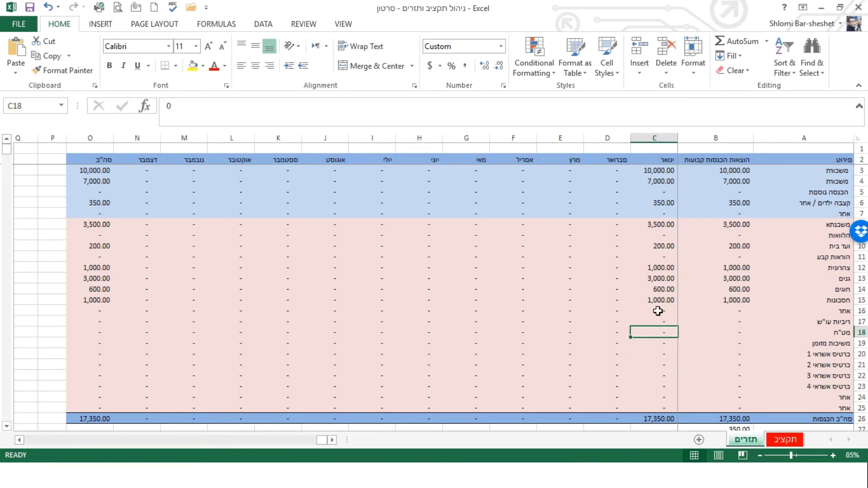
{"action": "left_click", "coordinate": [658, 311]}
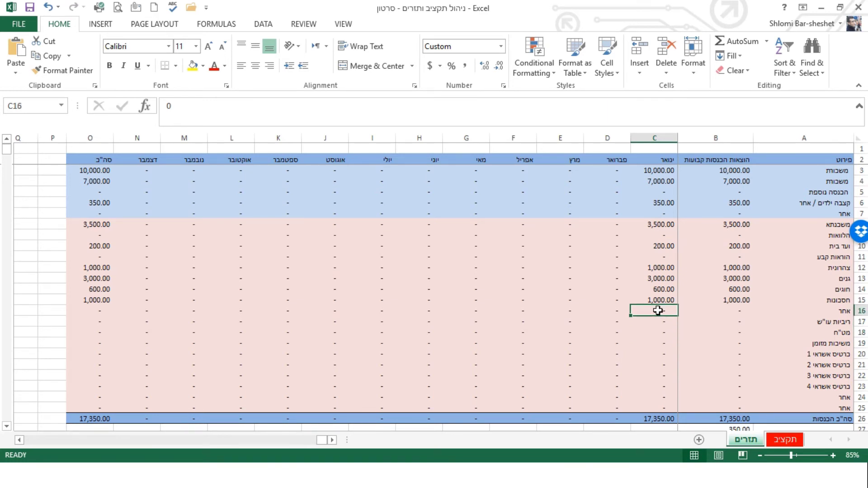
- Check the standing orders item in row 11 and January's loans amount in C9
{"action": "left_click", "coordinate": [654, 254]}
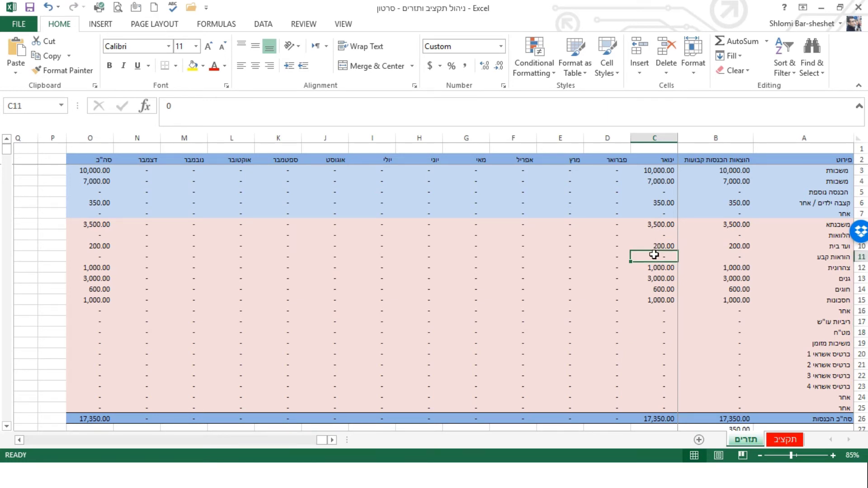
{"action": "left_click", "coordinate": [804, 256]}
{"action": "left_click", "coordinate": [674, 253]}
{"action": "left_click", "coordinate": [663, 236]}
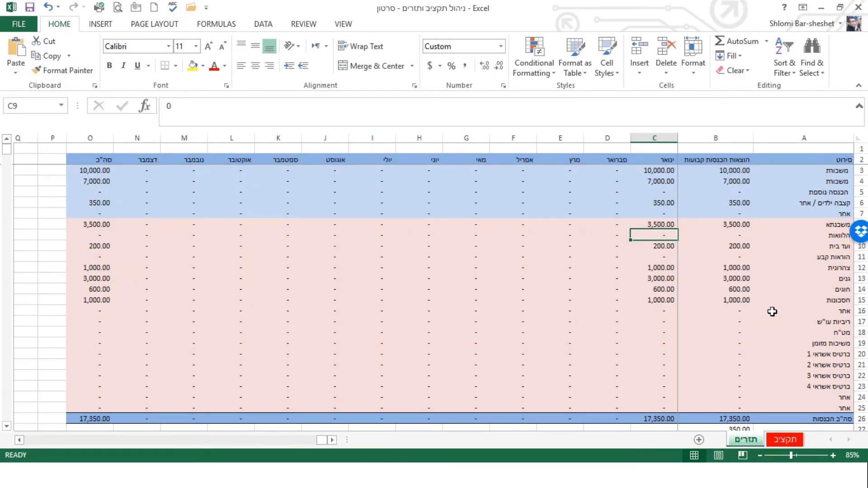
- Go back to the budget sheet (תקציב) and check the loans item in row 17 for both months
{"action": "left_click", "coordinate": [782, 439]}
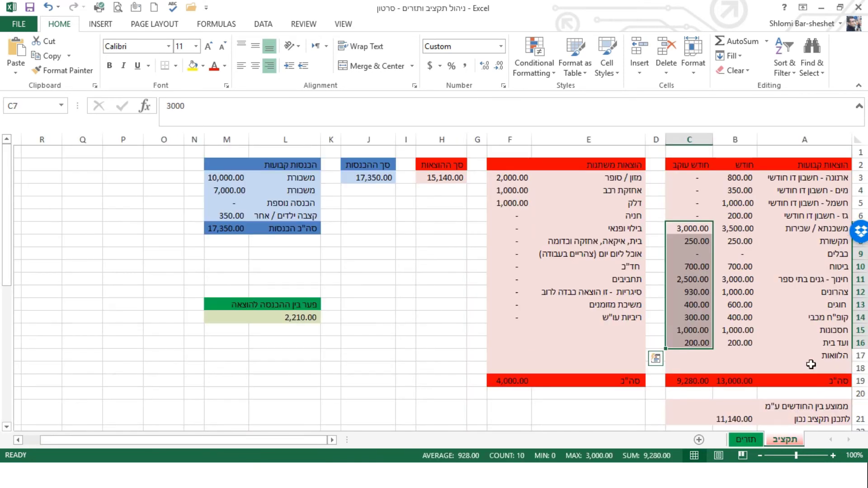
{"action": "left_click", "coordinate": [764, 356]}
{"action": "left_click", "coordinate": [750, 354]}
{"action": "left_click", "coordinate": [695, 355]}
{"action": "left_click", "coordinate": [771, 354]}
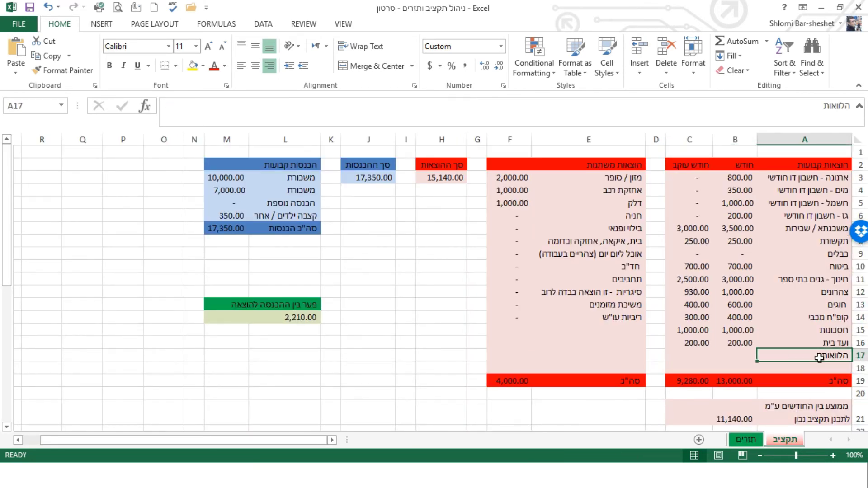
- Return to the cash-flow sheet and inspect the month-end account balance in B32
{"action": "left_click", "coordinate": [753, 438]}
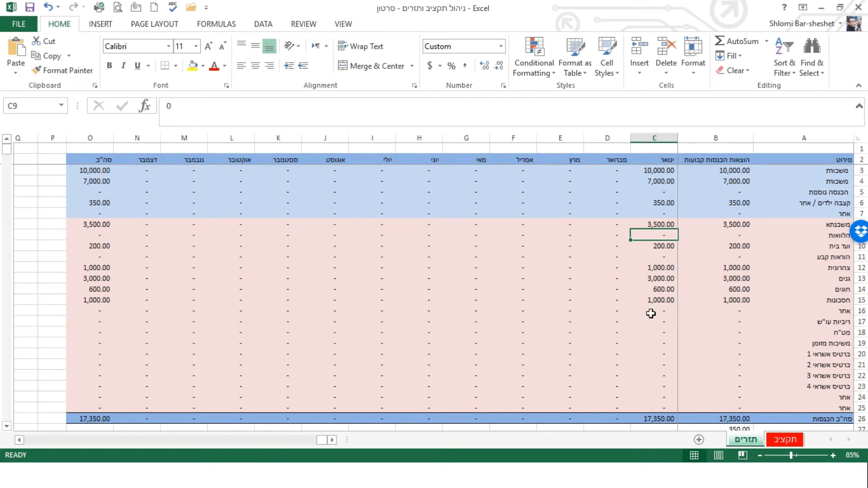
{"action": "scroll", "coordinate": [650, 313], "scroll_direction": "down", "scroll_amount": 3}
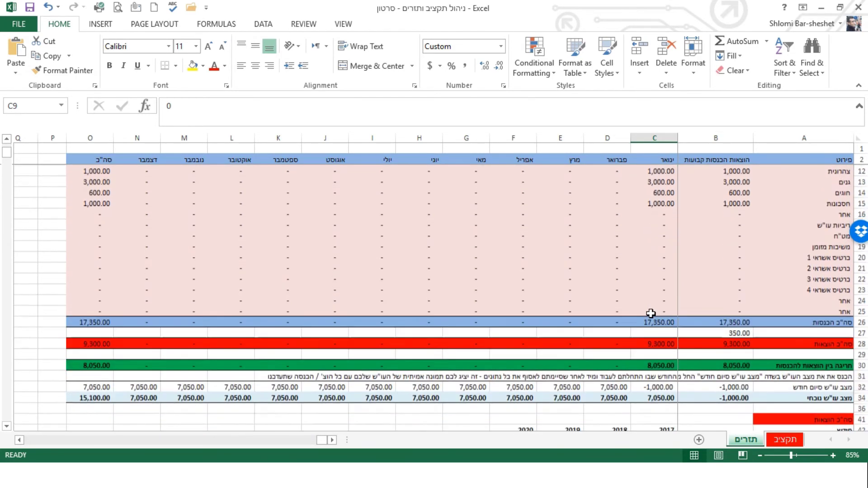
{"action": "left_click", "coordinate": [736, 387]}
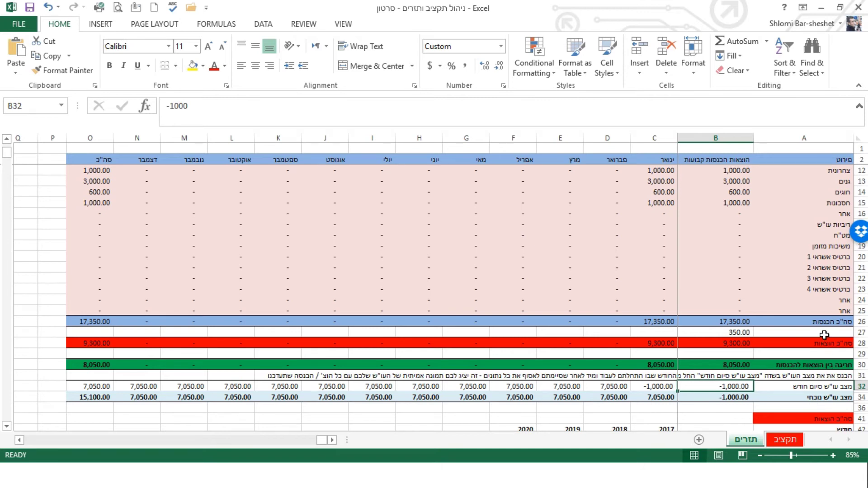
- Inspect January's formulas for total income, total expenses, the income-expense difference, month-end balance and current balance in C26:C34
{"action": "left_click", "coordinate": [645, 320]}
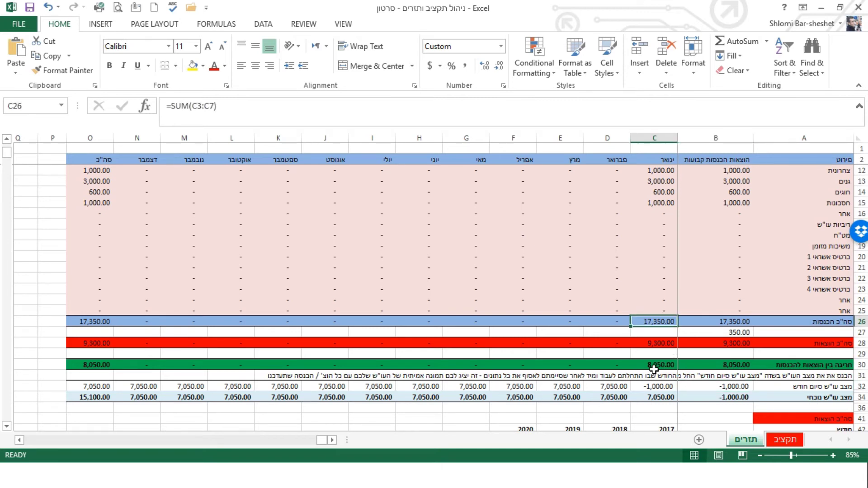
{"action": "left_click", "coordinate": [646, 338]}
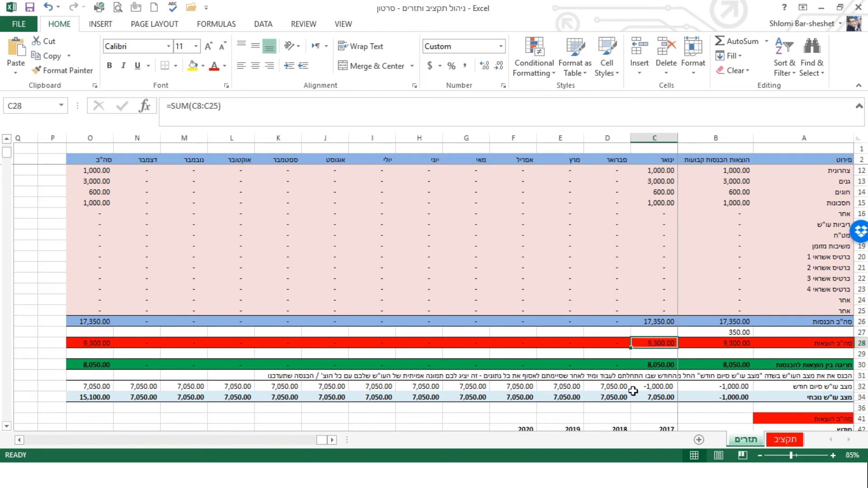
{"action": "left_click", "coordinate": [644, 366]}
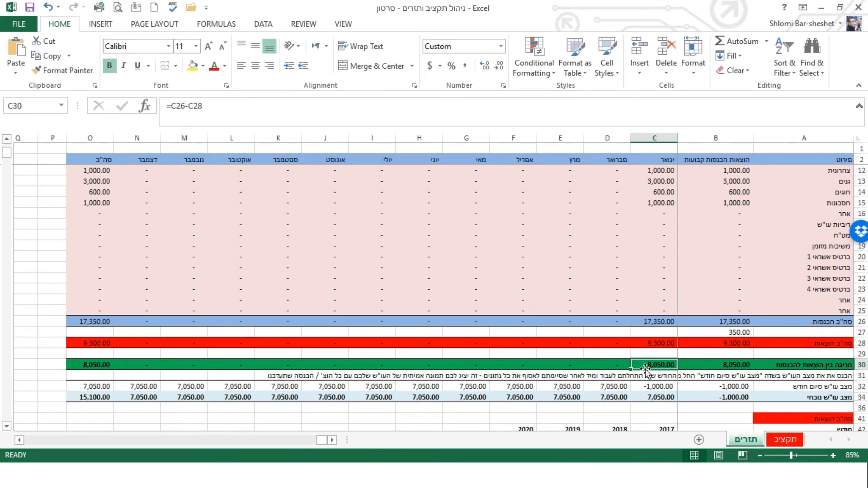
{"action": "left_click", "coordinate": [655, 386]}
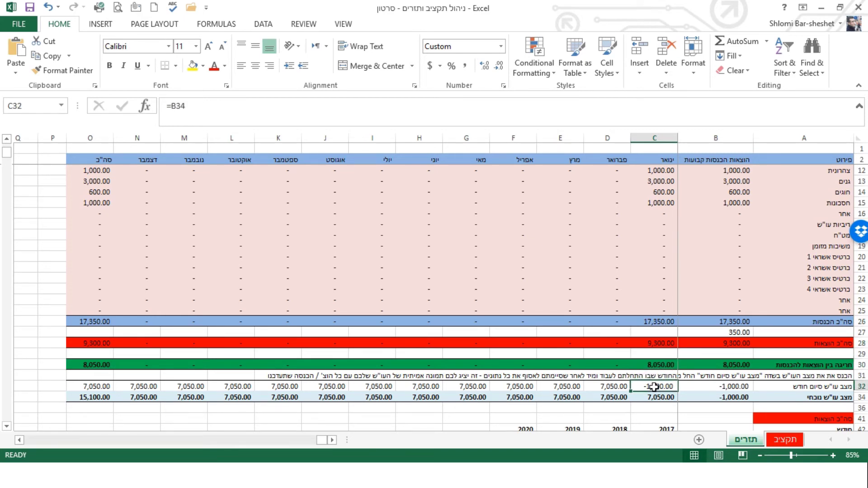
{"action": "left_click", "coordinate": [658, 402]}
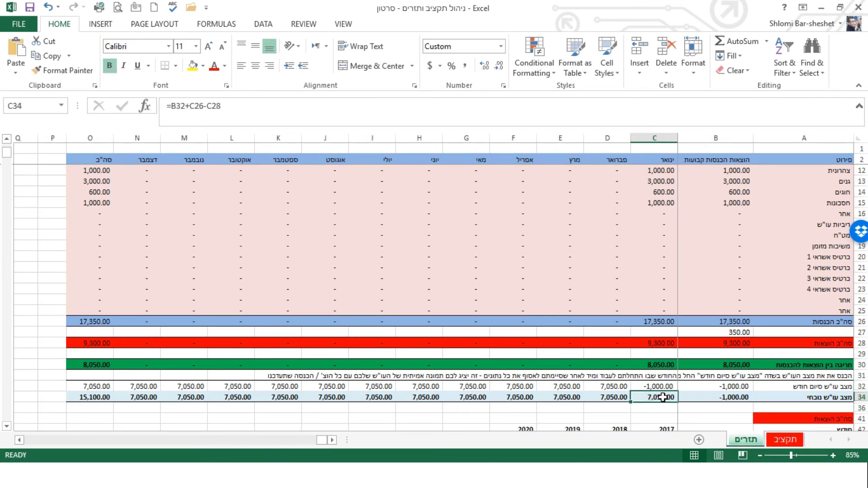
- Look over January's income and expense rows alongside the totals and account balance rows beneath them
{"action": "scroll", "coordinate": [663, 398], "scroll_direction": "down", "scroll_amount": 1}
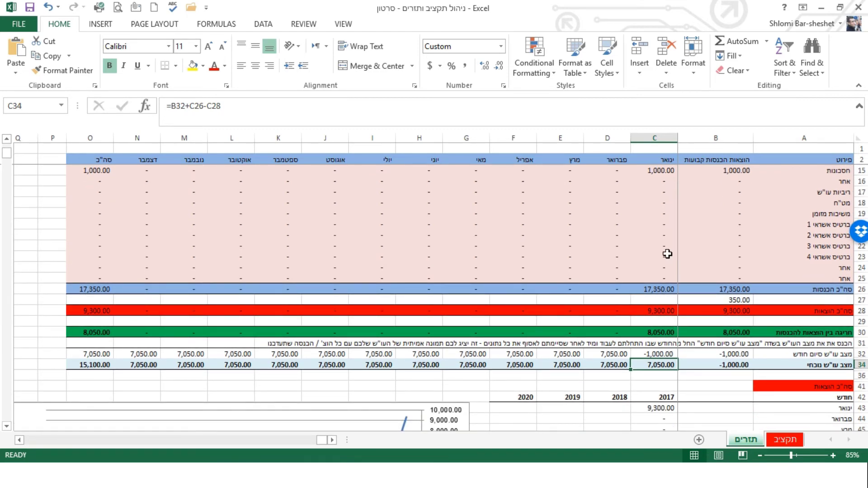
{"action": "scroll", "coordinate": [667, 254], "scroll_direction": "down", "scroll_amount": 1}
{"action": "scroll", "coordinate": [667, 254], "scroll_direction": "up", "scroll_amount": 1}
{"action": "scroll", "coordinate": [655, 263], "scroll_direction": "up", "scroll_amount": 1}
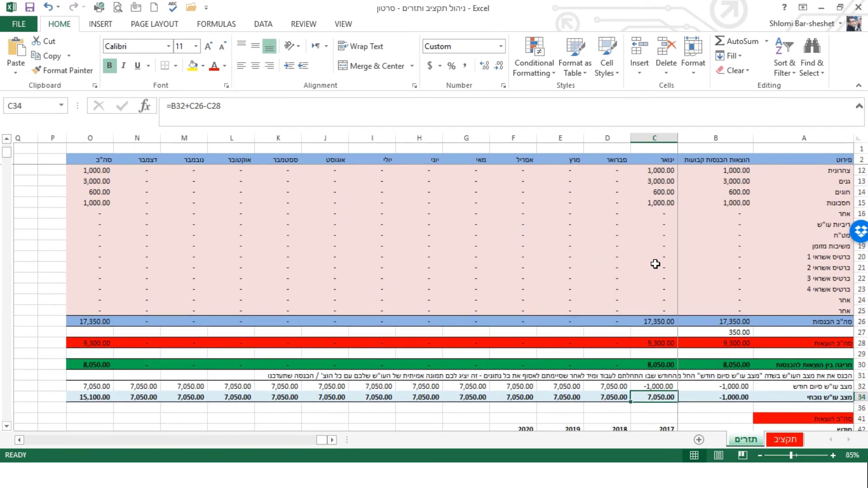
{"action": "scroll", "coordinate": [658, 247], "scroll_direction": "up", "scroll_amount": 3}
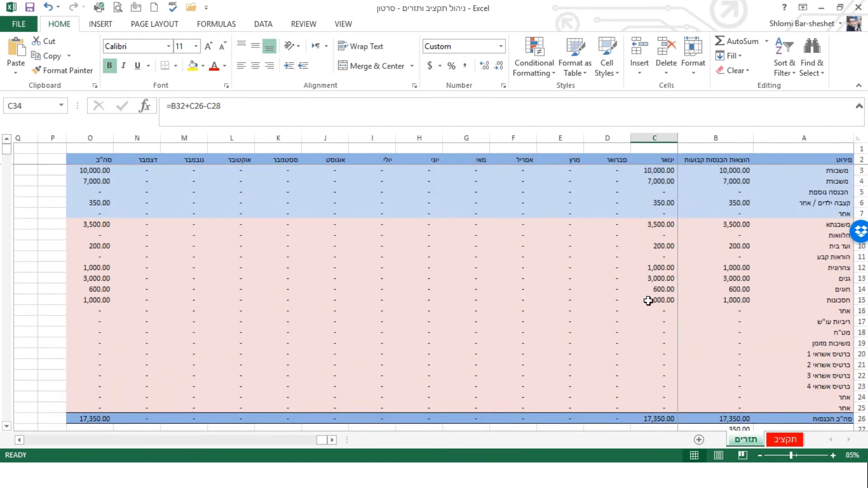
{"action": "scroll", "coordinate": [649, 301], "scroll_direction": "down", "scroll_amount": 2}
{"action": "scroll", "coordinate": [649, 301], "scroll_direction": "down", "scroll_amount": 1}
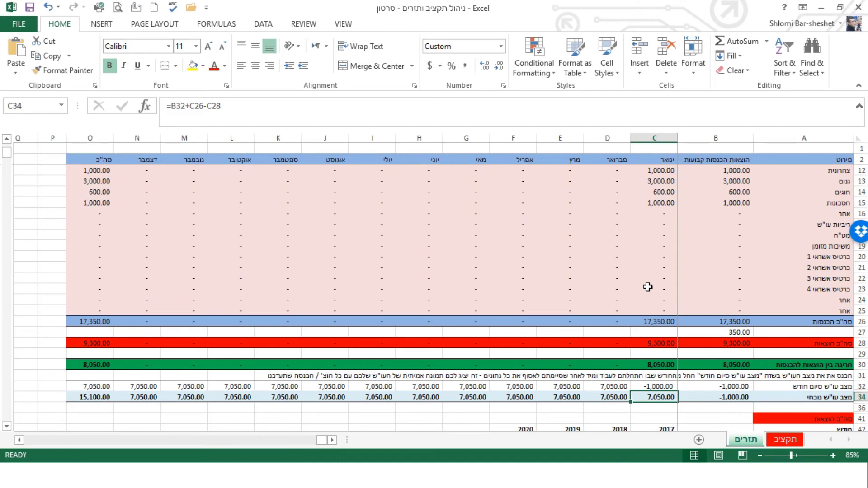
- Compare January's month-end account balance formula in C32 with the current balance formula in C34
{"action": "left_click", "coordinate": [659, 387]}
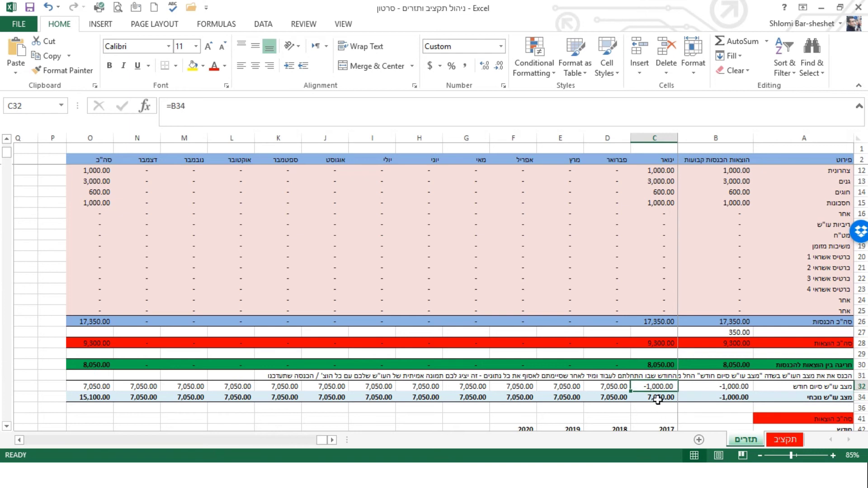
{"action": "left_click", "coordinate": [658, 399]}
{"action": "left_click", "coordinate": [657, 386]}
{"action": "left_click", "coordinate": [656, 397]}
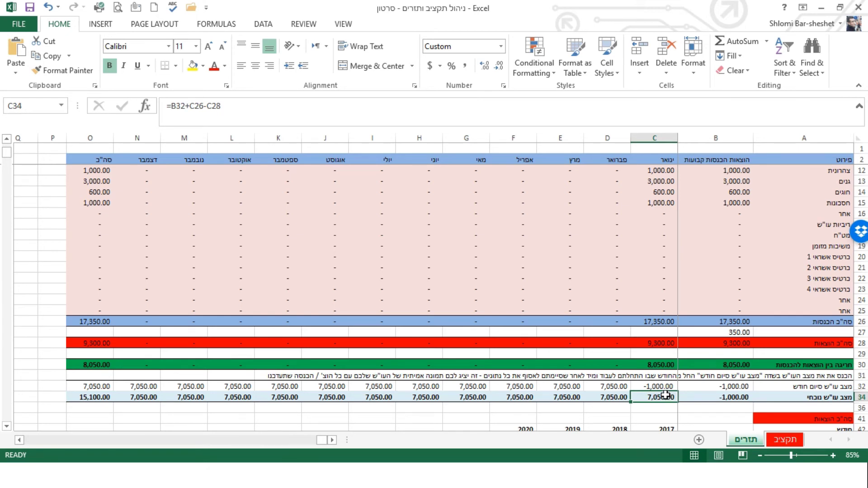
{"action": "type", "text": "="}
{"action": "left_click", "coordinate": [666, 396]}
{"action": "key", "text": "Escape"}
- Recheck January's balances in C32 and C34 against the income-expense difference in C30
{"action": "left_click", "coordinate": [648, 388]}
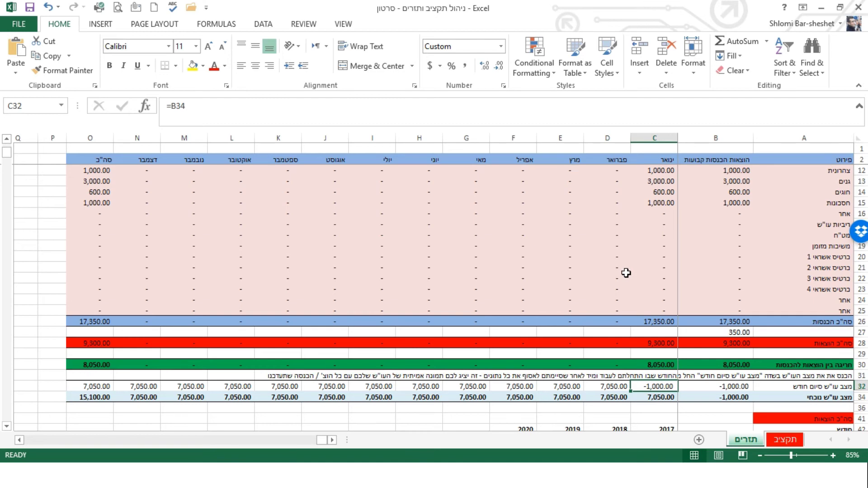
{"action": "scroll", "coordinate": [626, 272], "scroll_direction": "down", "scroll_amount": 1}
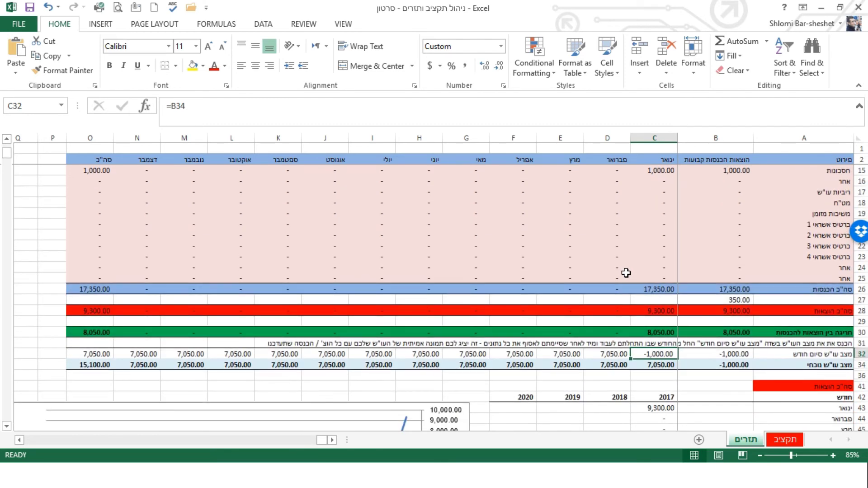
{"action": "left_click", "coordinate": [657, 365]}
{"action": "left_click", "coordinate": [661, 333]}
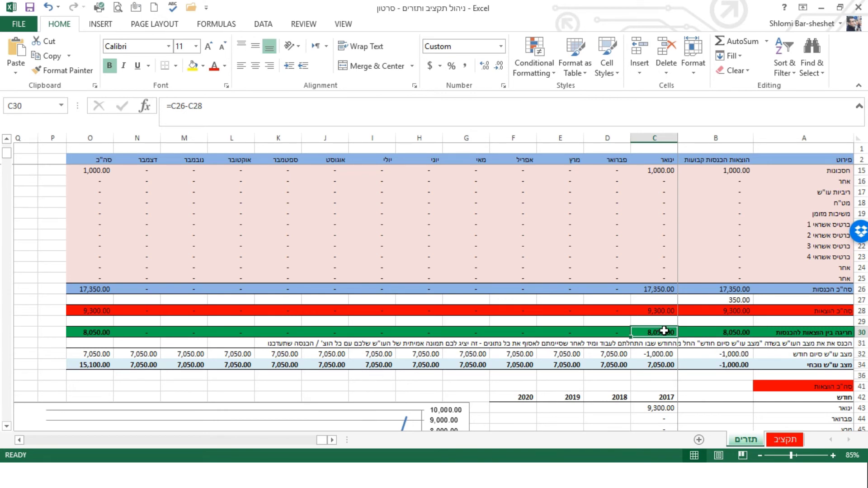
- Examine the yearly total-expenses table for 2017 to 2020, its January cells in row 43 and the chart beside it
{"action": "scroll", "coordinate": [664, 332], "scroll_direction": "down", "scroll_amount": 3}
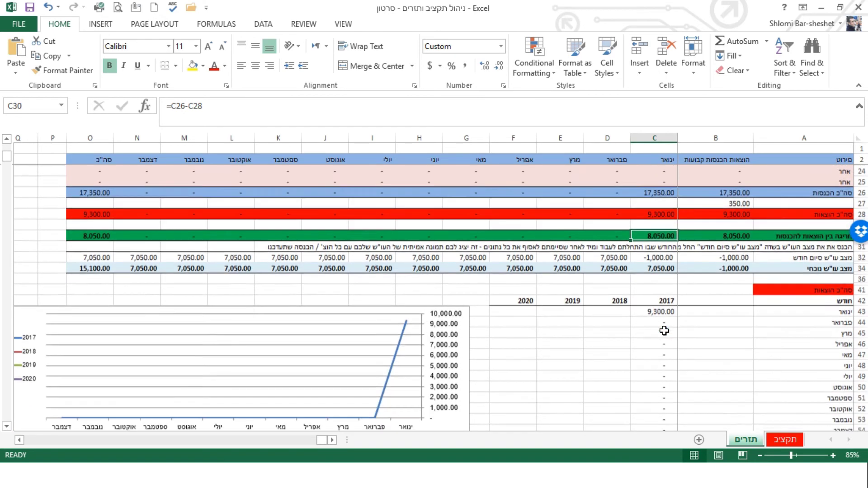
{"action": "scroll", "coordinate": [757, 330], "scroll_direction": "down", "scroll_amount": 1}
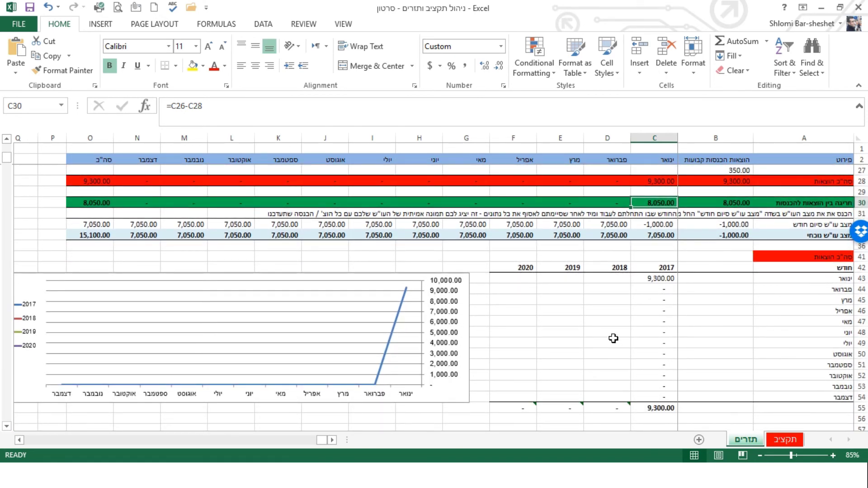
{"action": "left_click", "coordinate": [662, 279]}
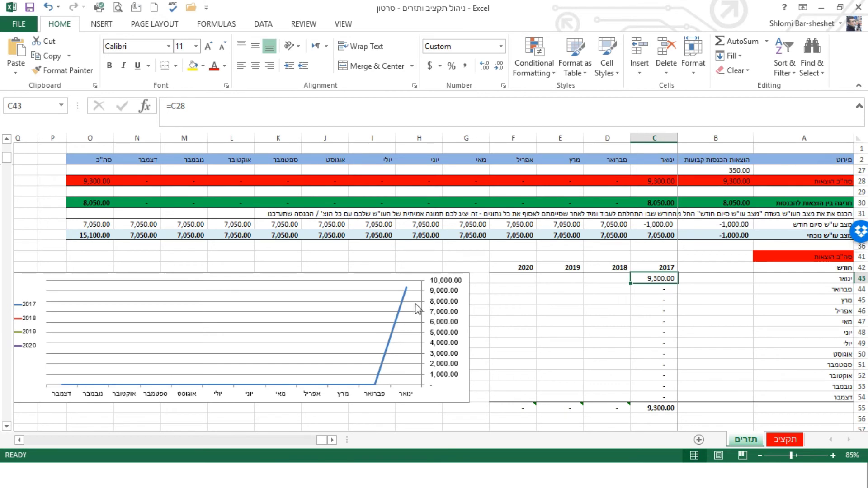
{"action": "left_click", "coordinate": [608, 289]}
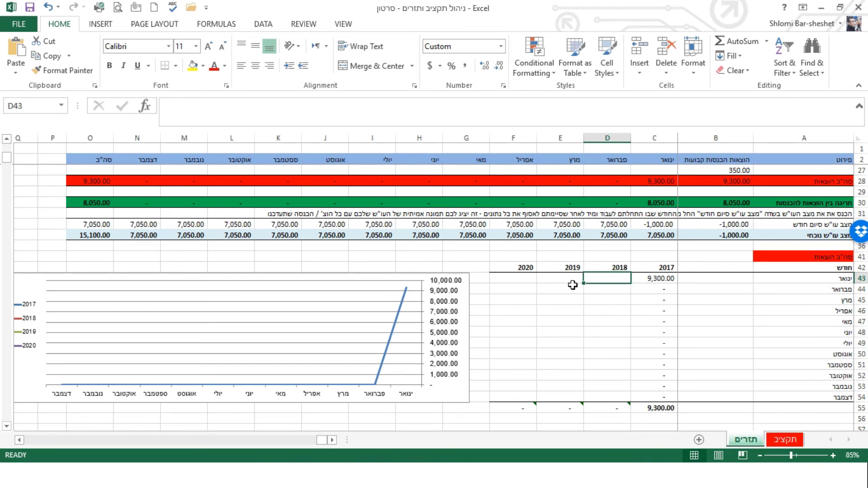
{"action": "left_click", "coordinate": [568, 290]}
{"action": "left_click", "coordinate": [546, 317]}
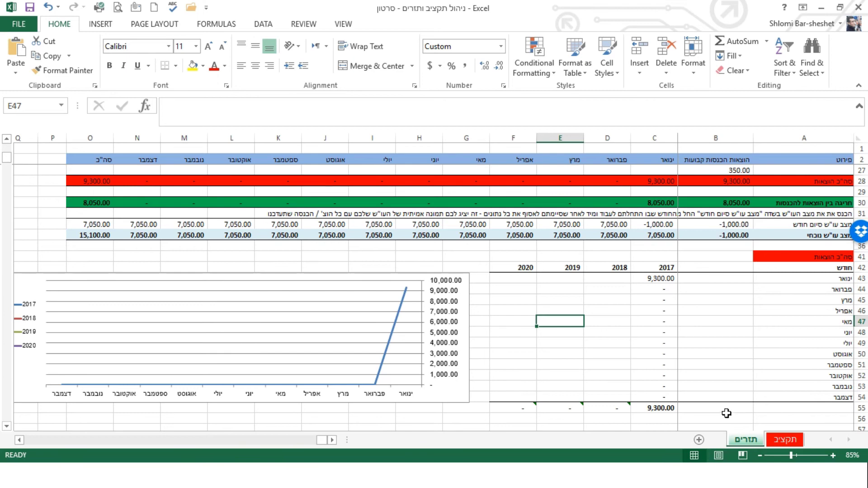
- View the תקציב budget sheet briefly and return to the expense rows of the תזרים cash-flow sheet
{"action": "left_click", "coordinate": [778, 439]}
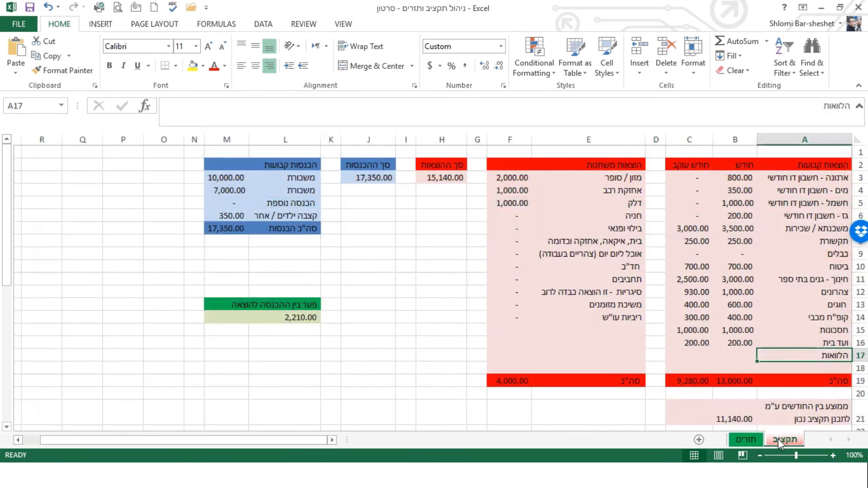
{"action": "left_click", "coordinate": [752, 440]}
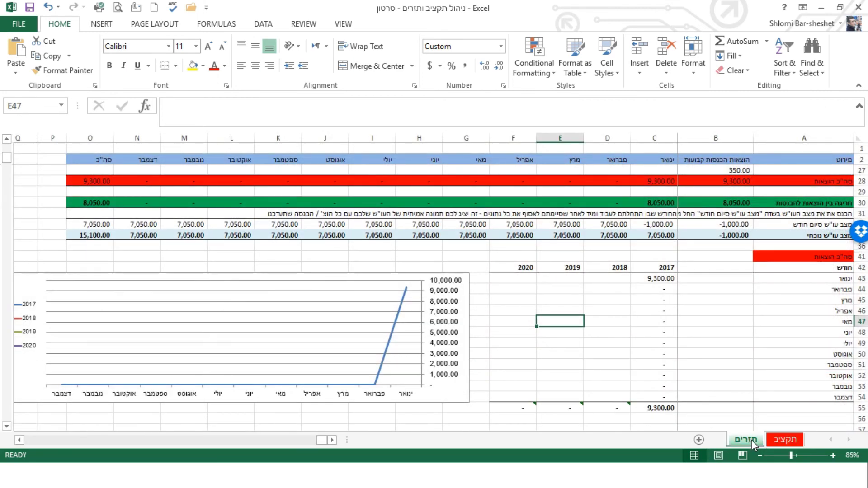
{"action": "scroll", "coordinate": [666, 365], "scroll_direction": "up", "scroll_amount": 5}
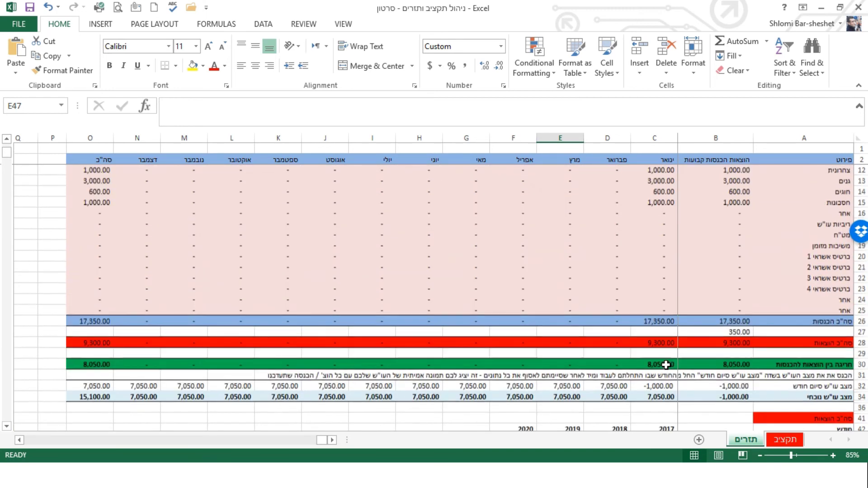
- Look over January's expense cells in C16:C22, from other expenses and cash withdrawals to credit cards, against the fixed amounts in column B
{"action": "left_click", "coordinate": [663, 212]}
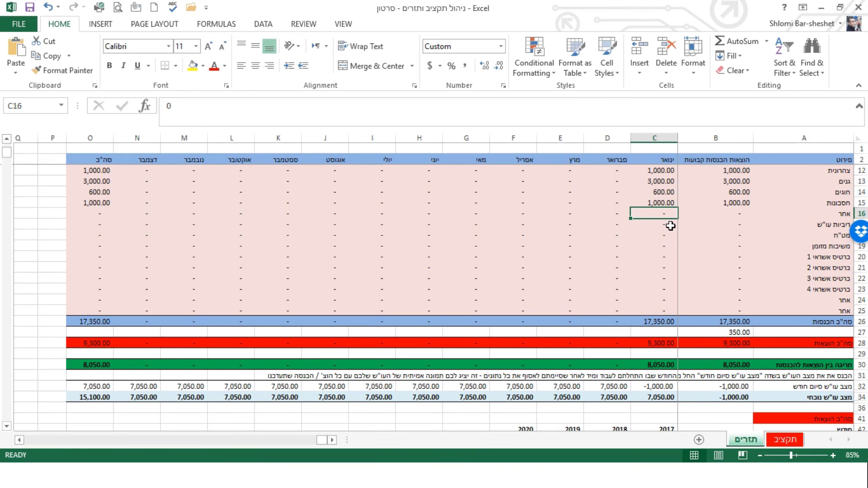
{"action": "left_click", "coordinate": [658, 236]}
{"action": "left_click", "coordinate": [657, 244]}
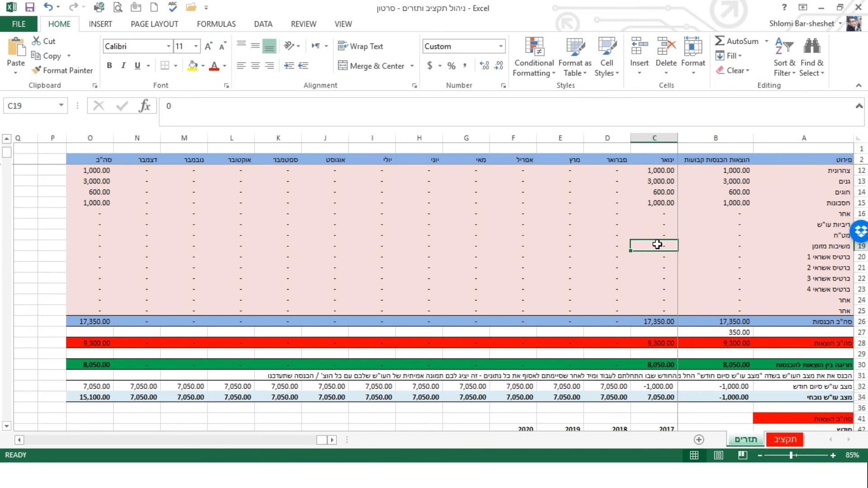
{"action": "left_click", "coordinate": [696, 231]}
{"action": "left_click", "coordinate": [709, 213]}
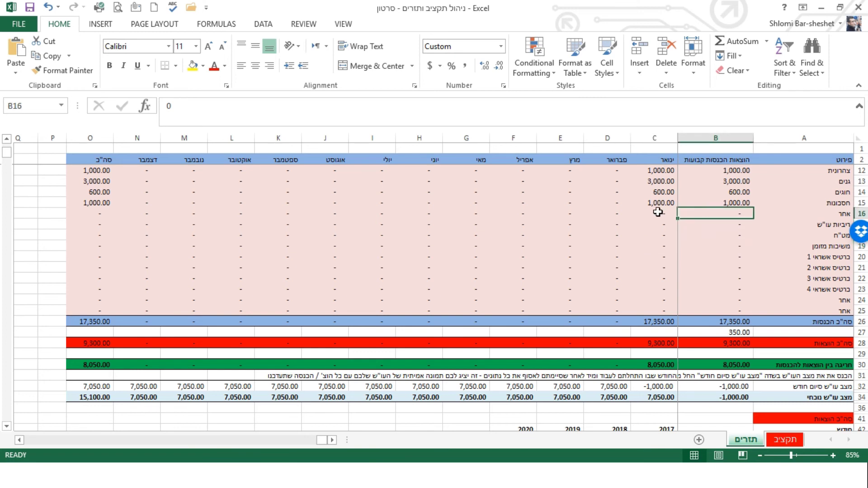
{"action": "left_click", "coordinate": [661, 213]}
{"action": "left_click", "coordinate": [659, 244]}
{"action": "left_click", "coordinate": [661, 278]}
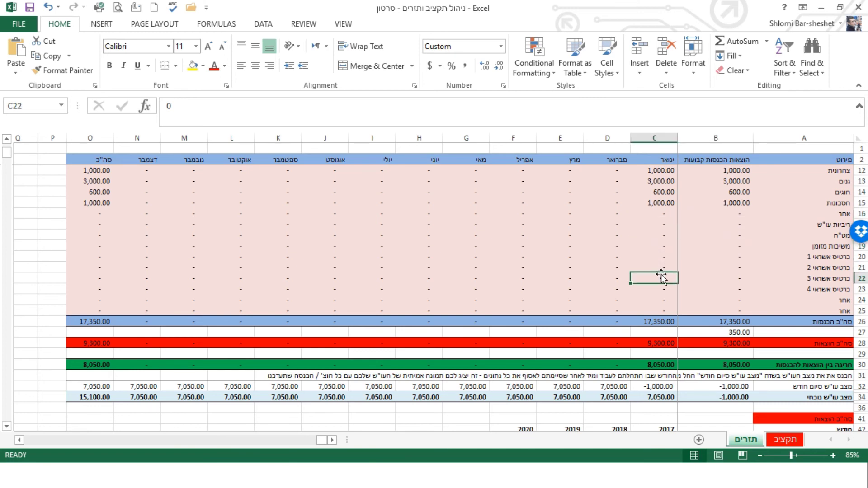
{"action": "scroll", "coordinate": [659, 300], "scroll_direction": "down", "scroll_amount": 1}
{"action": "scroll", "coordinate": [657, 293], "scroll_direction": "up", "scroll_amount": 2}
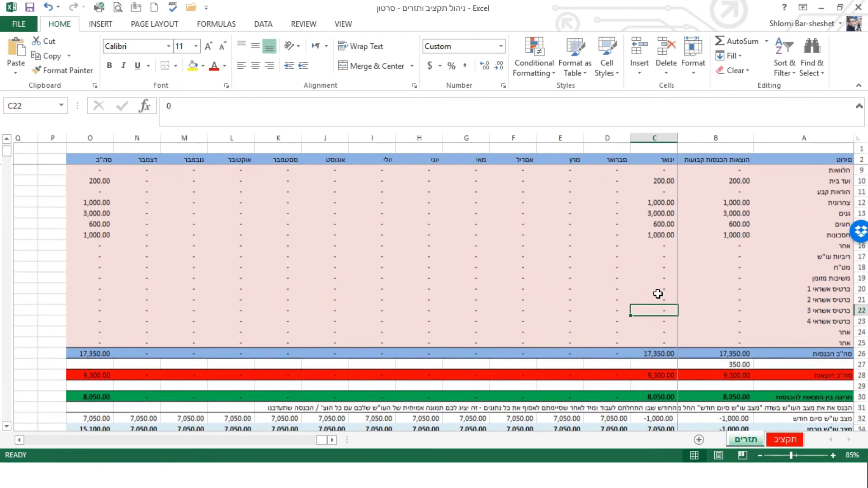
{"action": "left_click", "coordinate": [661, 267]}
{"action": "scroll", "coordinate": [664, 270], "scroll_direction": "up", "scroll_amount": 1}
{"action": "scroll", "coordinate": [668, 273], "scroll_direction": "down", "scroll_amount": 1}
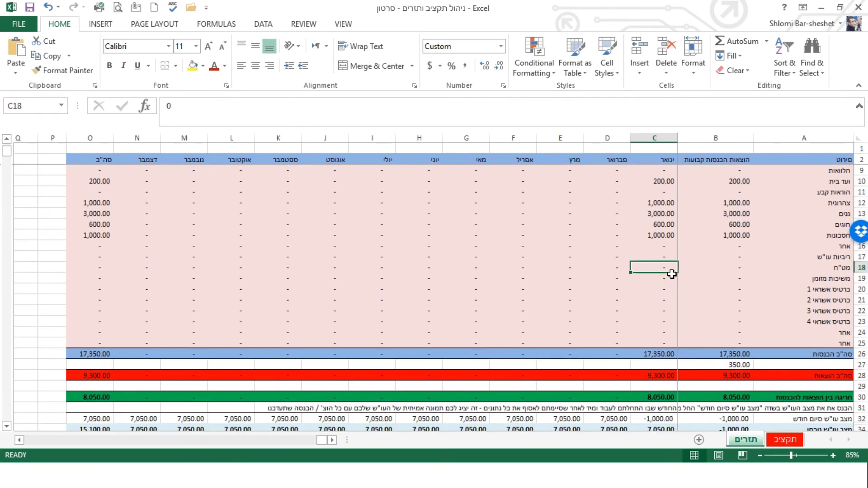
{"action": "scroll", "coordinate": [669, 271], "scroll_direction": "up", "scroll_amount": 1}
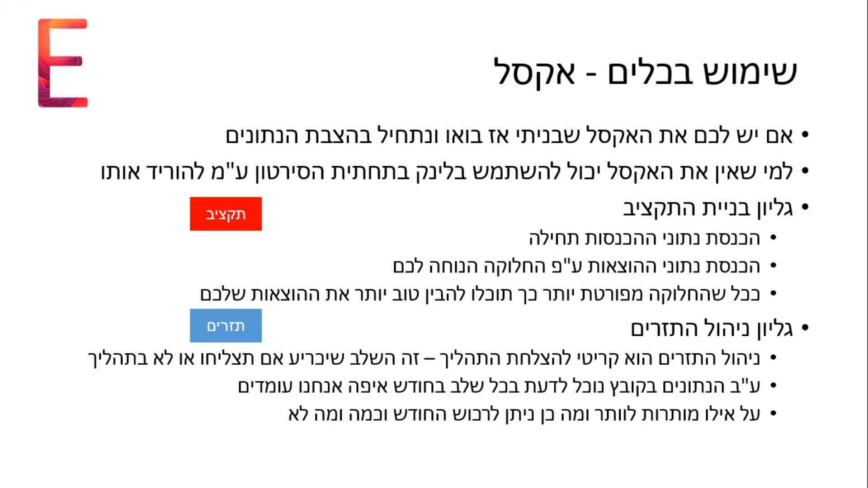
{"action": "key", "text": "Right"}
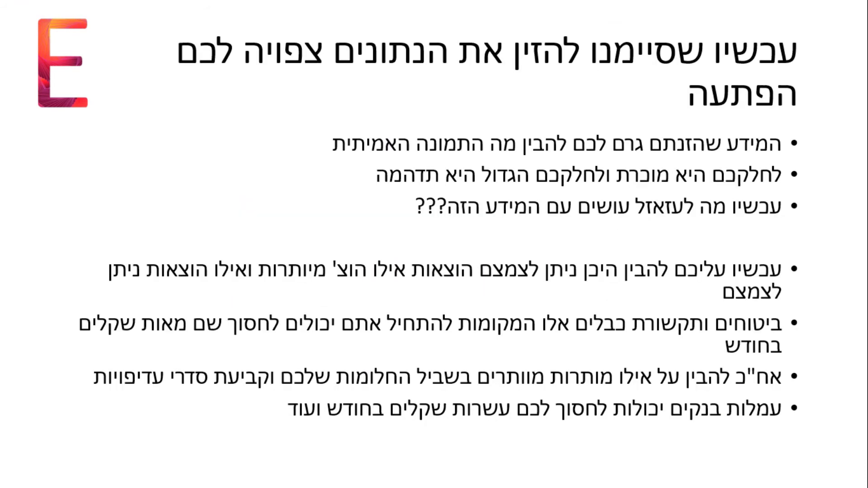